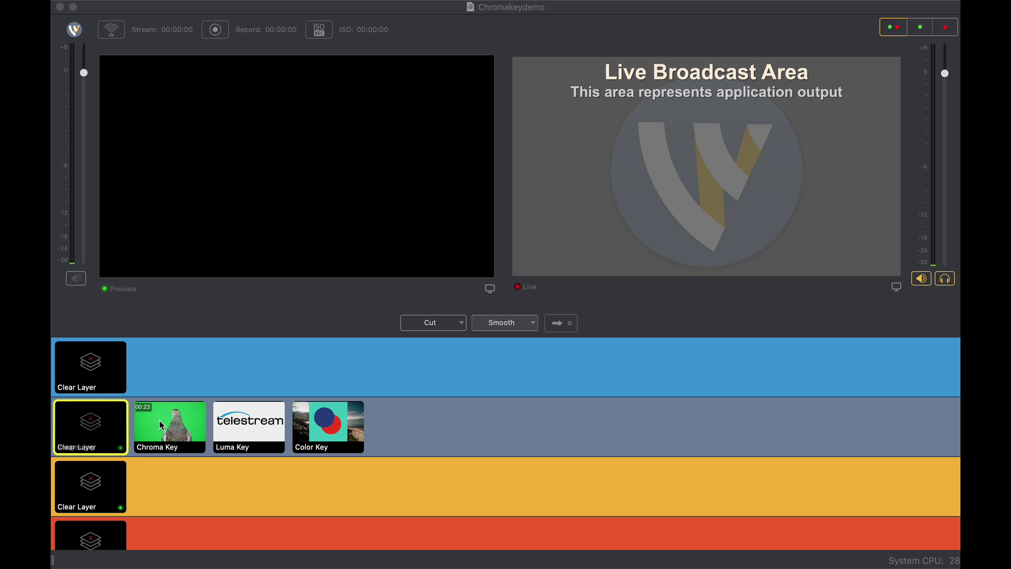
- Load the Chroma Key dove shot and display its Chroma Key Properties
{"action": "left_click", "coordinate": [177, 421]}
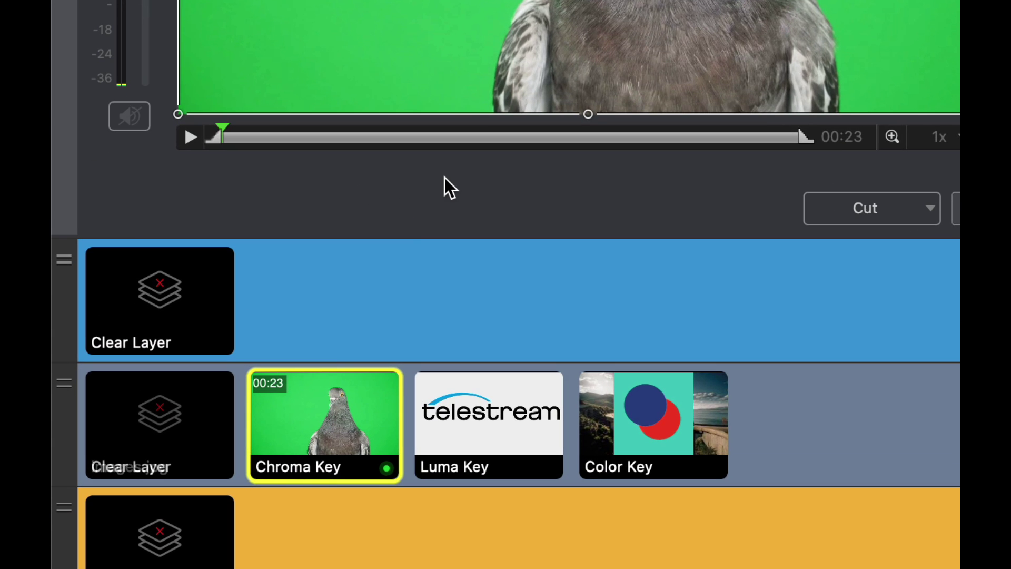
{"action": "mouse_move", "coordinate": [188, 369]}
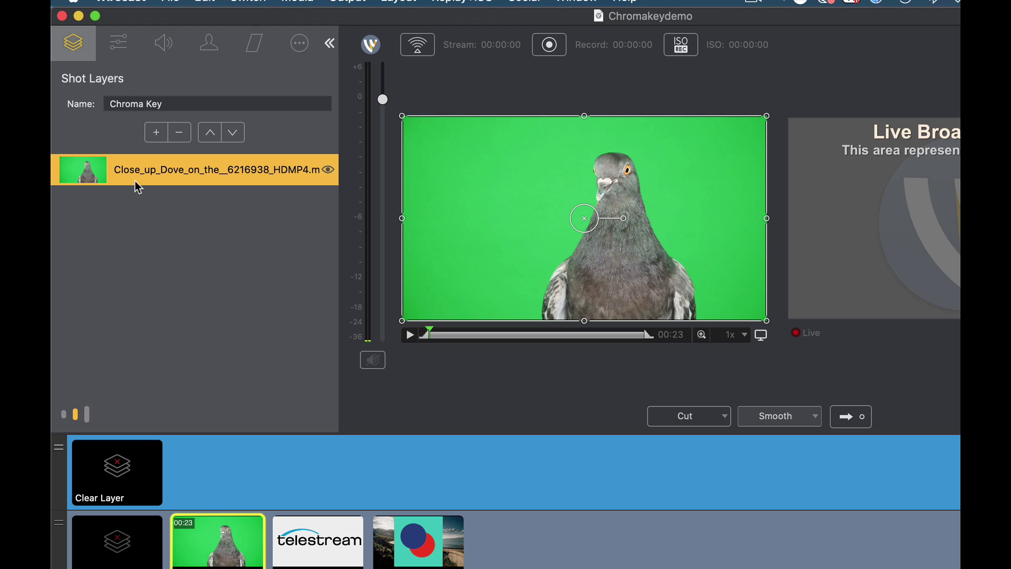
{"action": "left_click", "coordinate": [115, 46]}
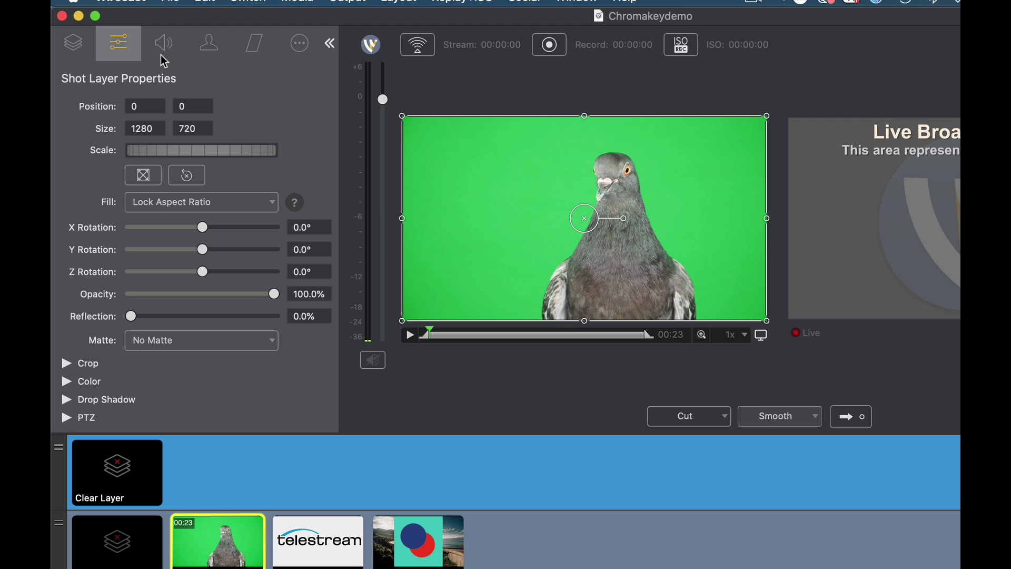
{"action": "left_click", "coordinate": [220, 56]}
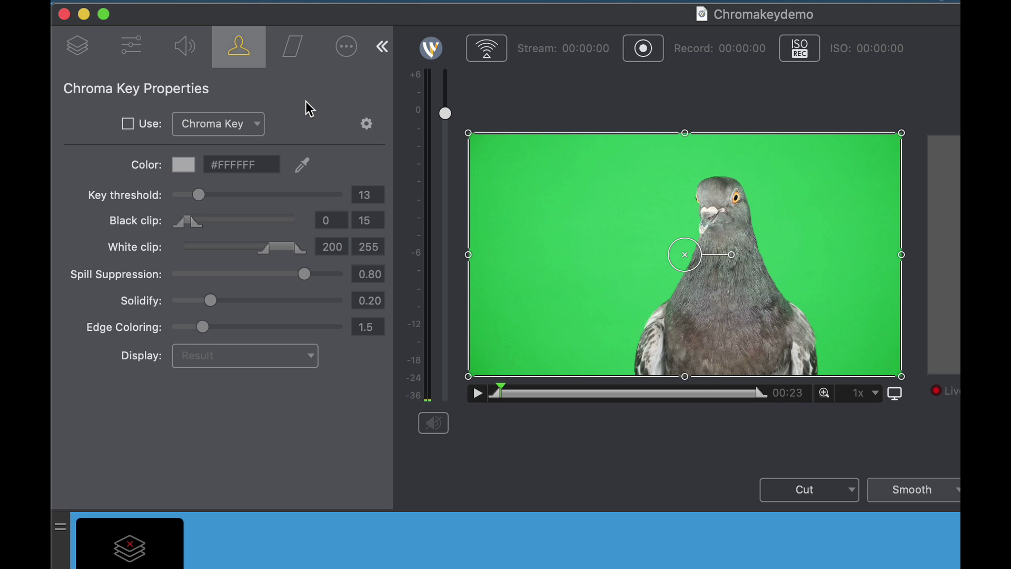
- Enable the chroma key to remove the dove's green #1CC241 background
{"action": "left_click", "coordinate": [127, 124]}
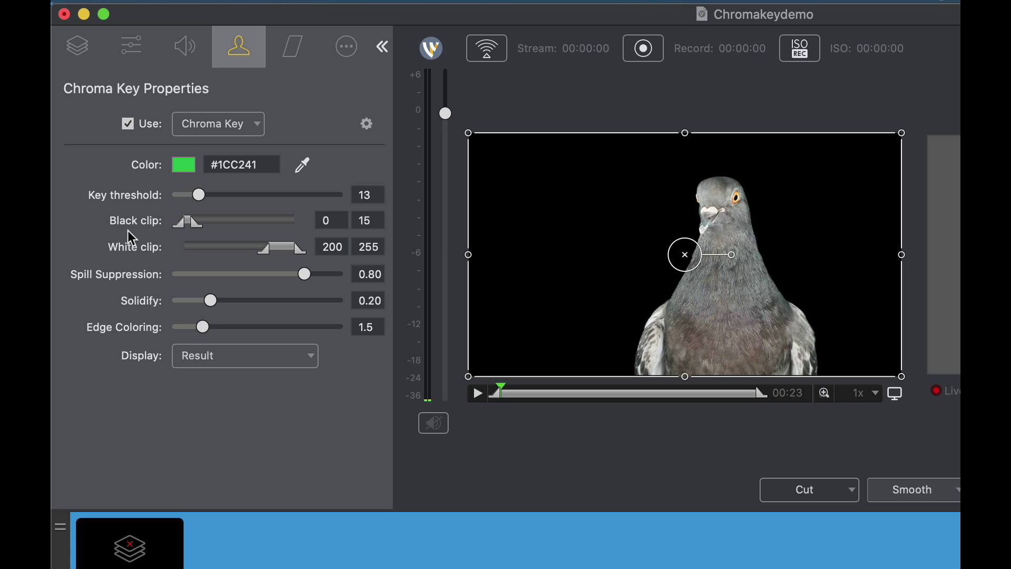
- Raise the black clip's upper level to 27 and the white clip's lower level to 225
{"action": "mouse_move", "coordinate": [191, 224]}
{"action": "left_mouse_down"}
{"action": "mouse_move", "coordinate": [343, 226]}
{"action": "mouse_move", "coordinate": [201, 225]}
{"action": "left_mouse_up"}
{"action": "mouse_move", "coordinate": [270, 253]}
{"action": "left_mouse_down"}
{"action": "mouse_move", "coordinate": [289, 253]}
{"action": "mouse_move", "coordinate": [169, 259]}
{"action": "mouse_move", "coordinate": [285, 265]}
{"action": "left_mouse_up"}
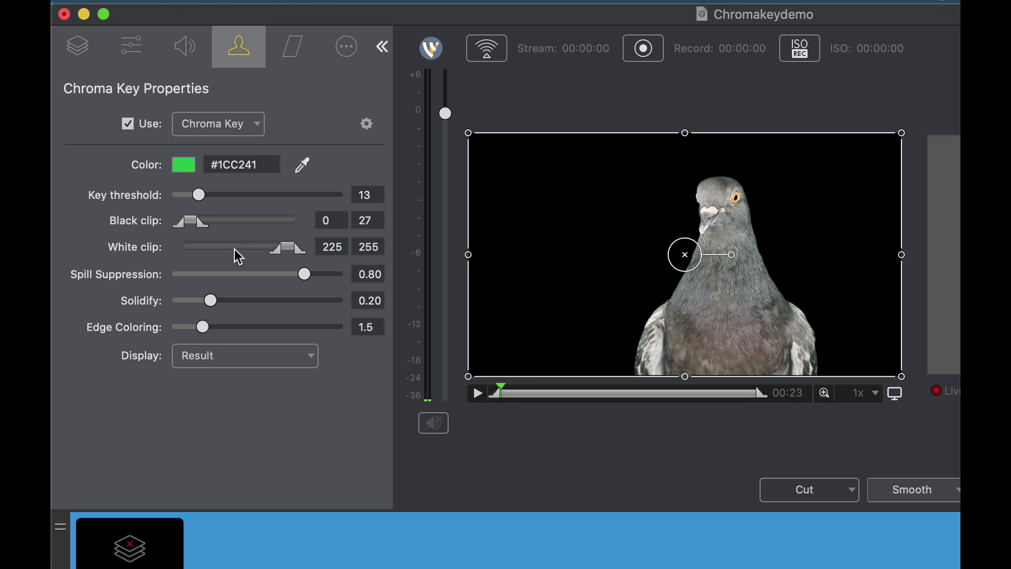
- Enlarge the dove layer to inspect its edges and raise the key's solidify to 0.96
{"action": "left_click", "coordinate": [131, 53]}
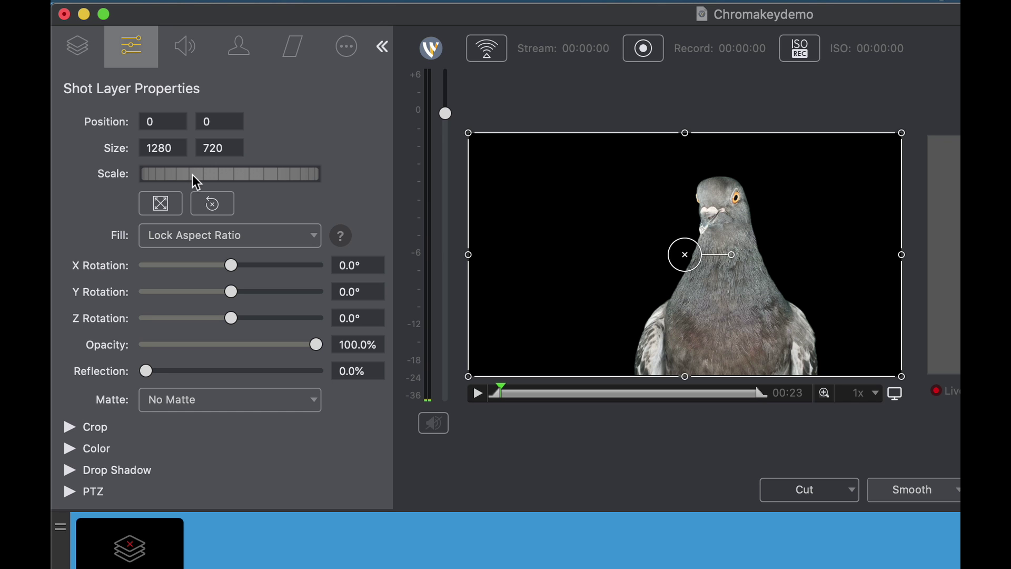
{"action": "left_click_drag", "start_coordinate": [191, 176], "coordinate": [677, 211]}
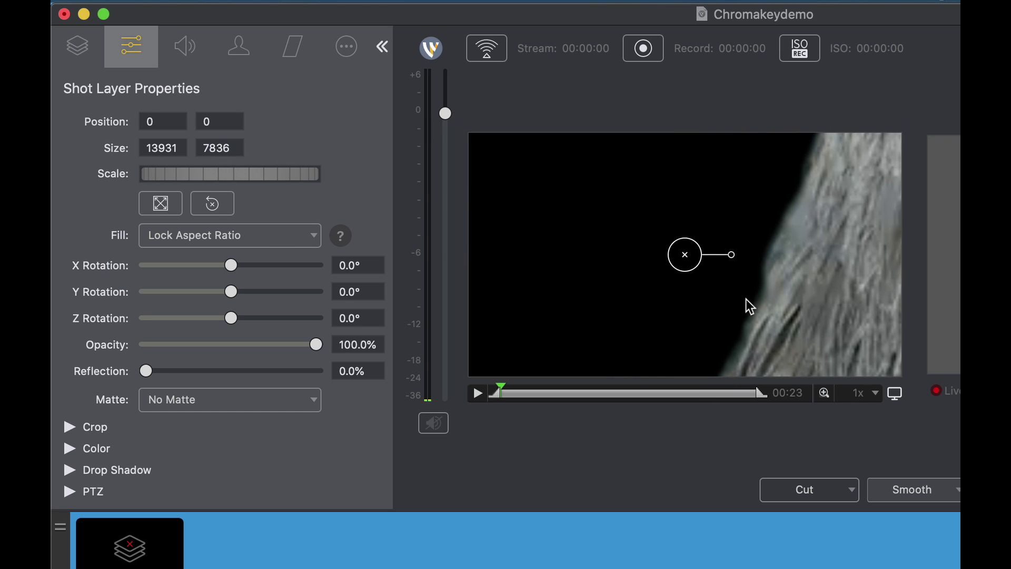
{"action": "left_click", "coordinate": [237, 54]}
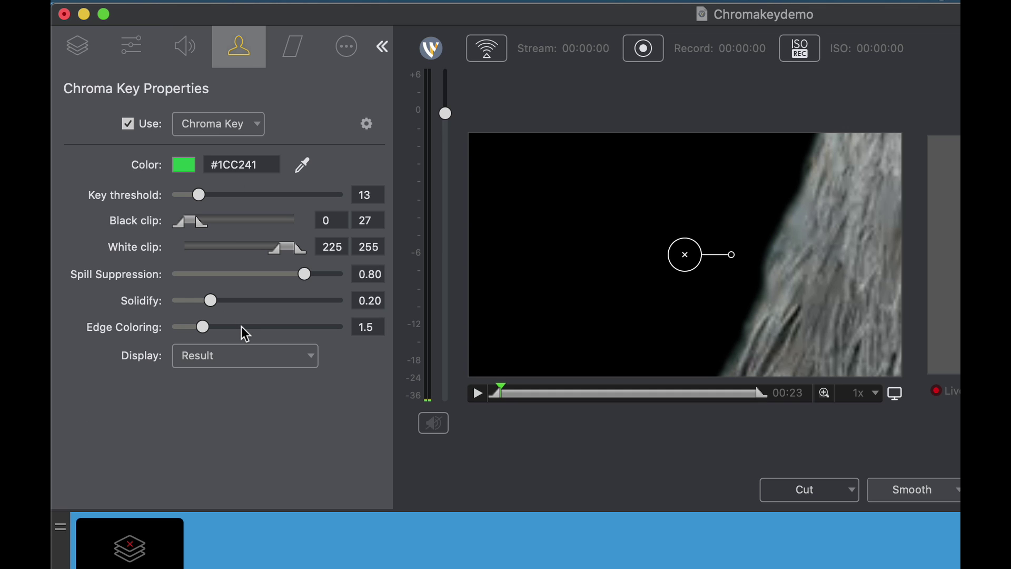
{"action": "left_click_drag", "start_coordinate": [215, 301], "coordinate": [332, 302]}
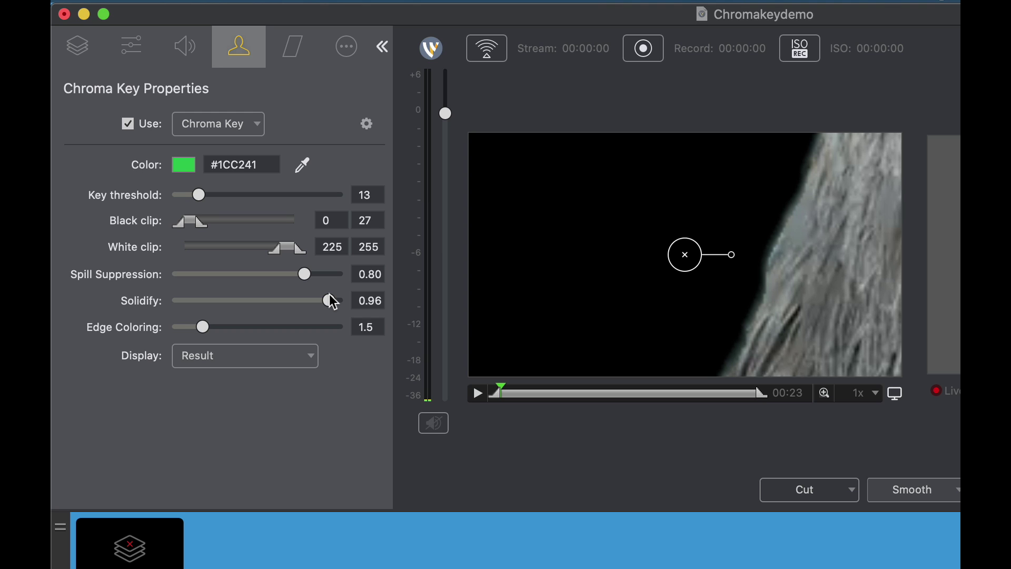
- Shrink the dove layer and fit it back to 1280x720
{"action": "left_click", "coordinate": [134, 45]}
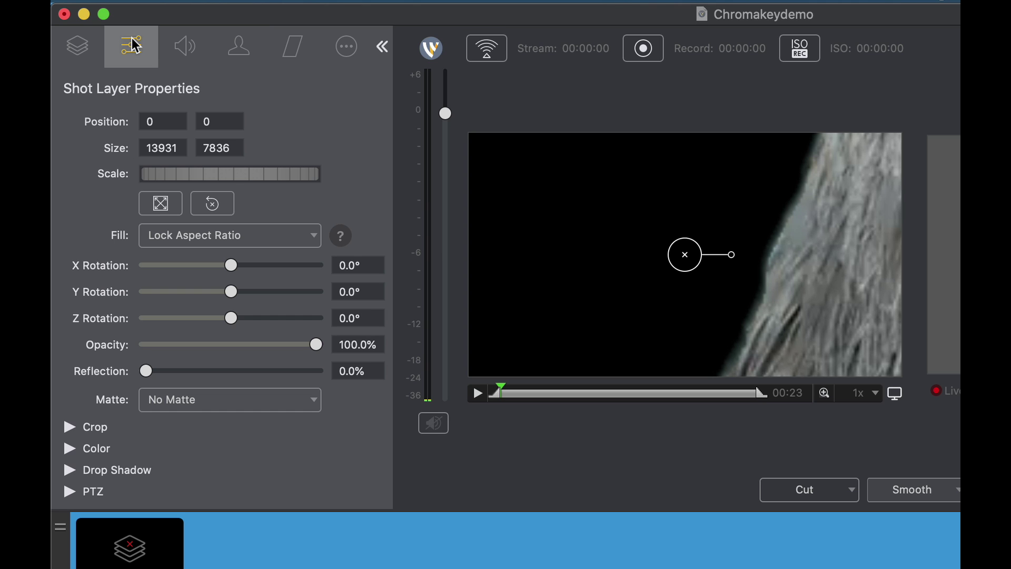
{"action": "left_click_drag", "start_coordinate": [245, 170], "coordinate": [50, 166]}
{"action": "left_click_drag", "start_coordinate": [245, 170], "coordinate": [51, 174]}
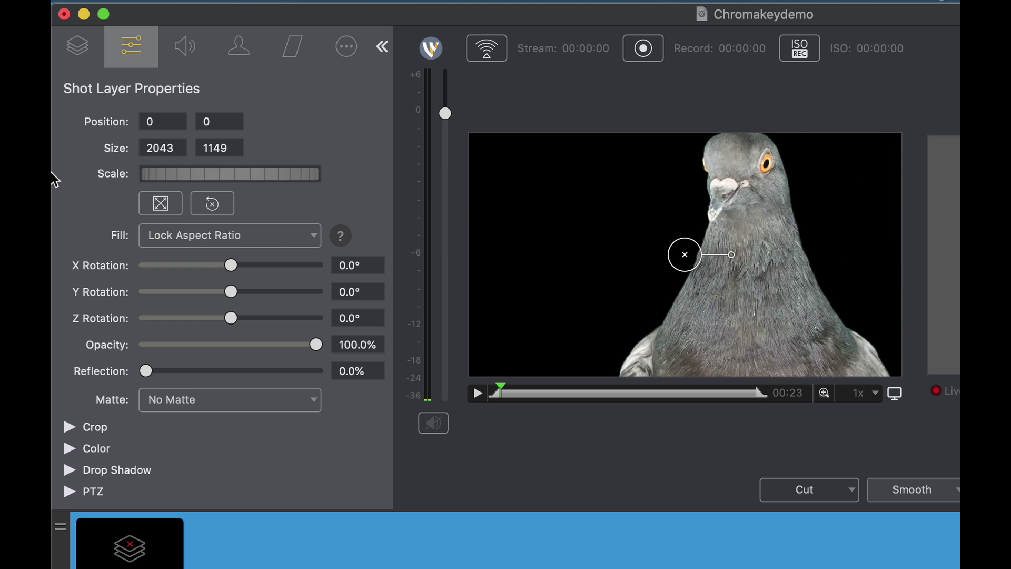
{"action": "left_click", "coordinate": [161, 205]}
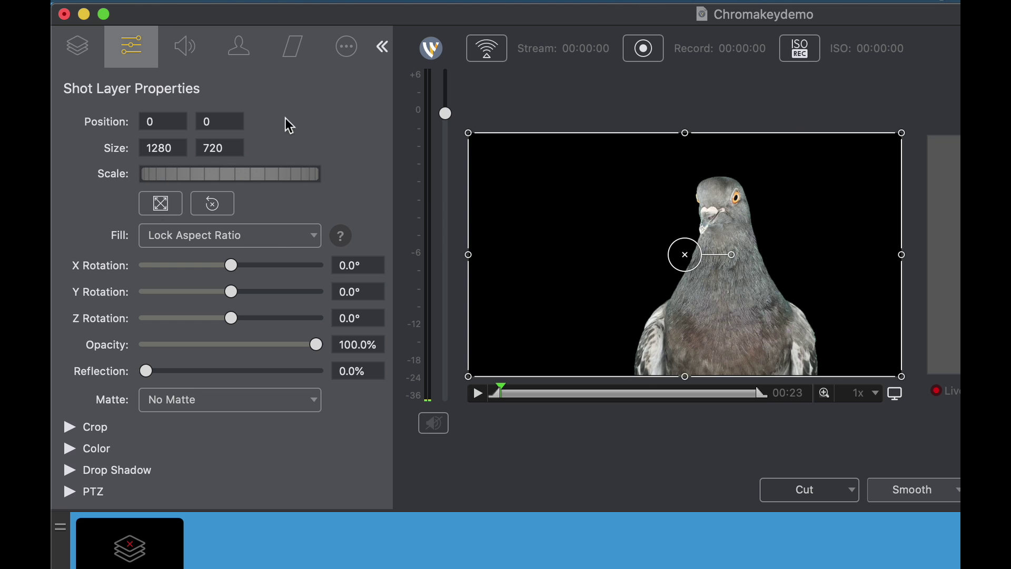
{"action": "left_click", "coordinate": [244, 48]}
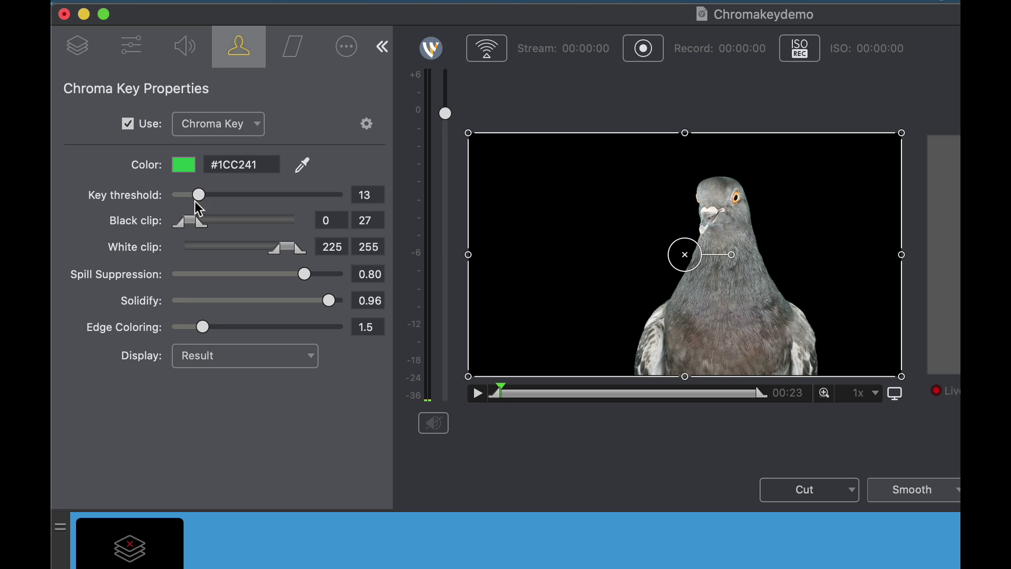
- Scale the dove layer up to 17730x9973 and set the key's edge coloring to 1.3
{"action": "left_click", "coordinate": [178, 55]}
{"action": "left_click", "coordinate": [147, 50]}
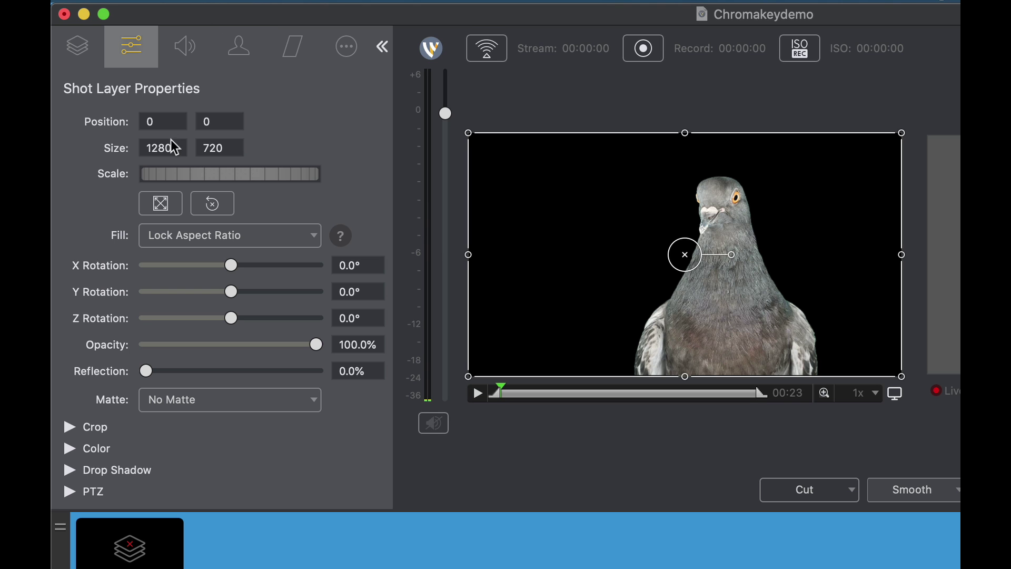
{"action": "left_click_drag", "start_coordinate": [161, 173], "coordinate": [612, 186]}
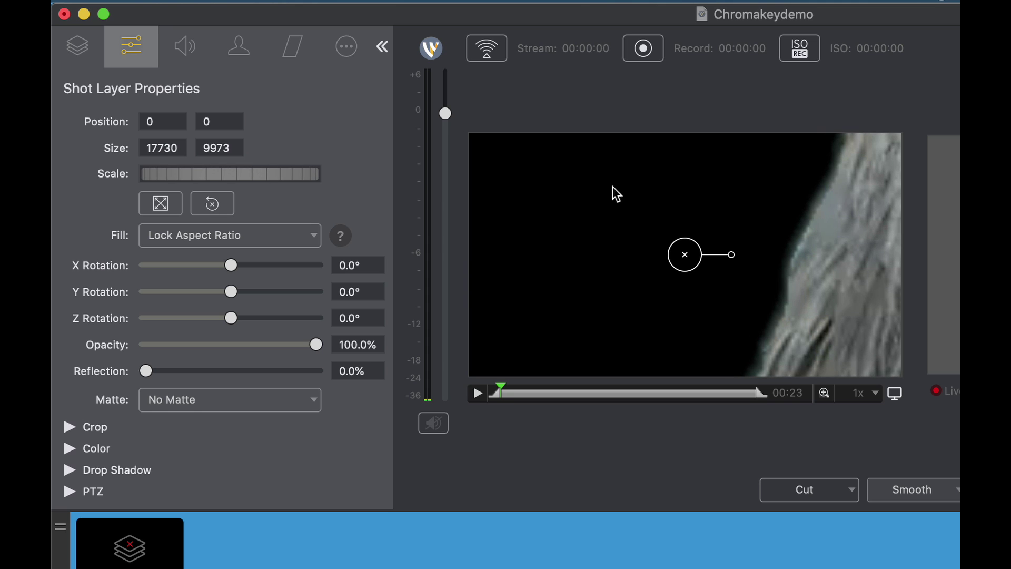
{"action": "left_click", "coordinate": [230, 42]}
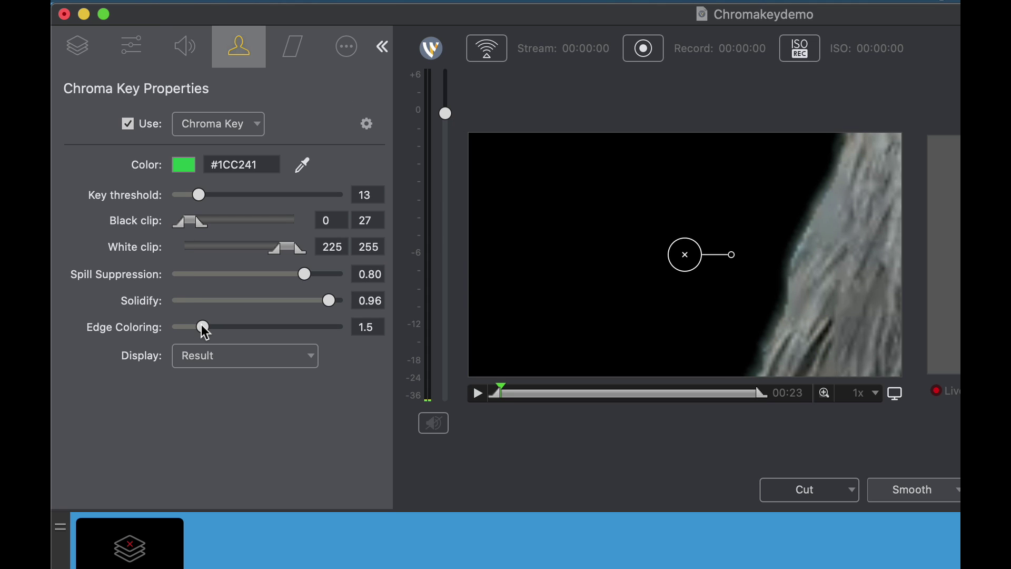
{"action": "mouse_move", "coordinate": [202, 327]}
{"action": "left_mouse_down"}
{"action": "mouse_move", "coordinate": [381, 336]}
{"action": "mouse_move", "coordinate": [141, 340]}
{"action": "mouse_move", "coordinate": [348, 328]}
{"action": "mouse_move", "coordinate": [207, 330]}
{"action": "left_mouse_up"}
- View the white alpha matte, lower solidify to 0.59, and raise edge coloring to 6.1
{"action": "left_click", "coordinate": [219, 362]}
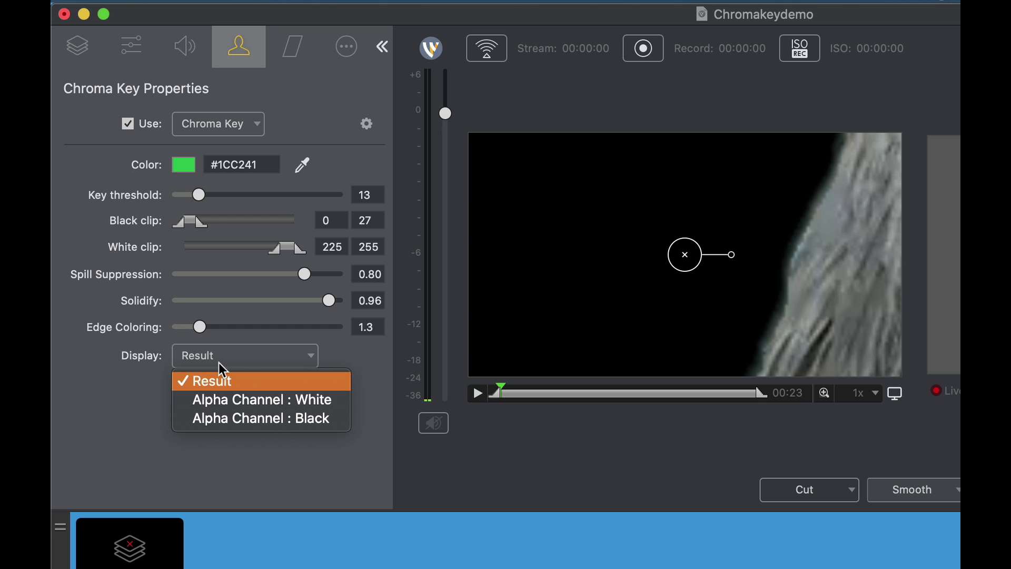
{"action": "left_click", "coordinate": [226, 401]}
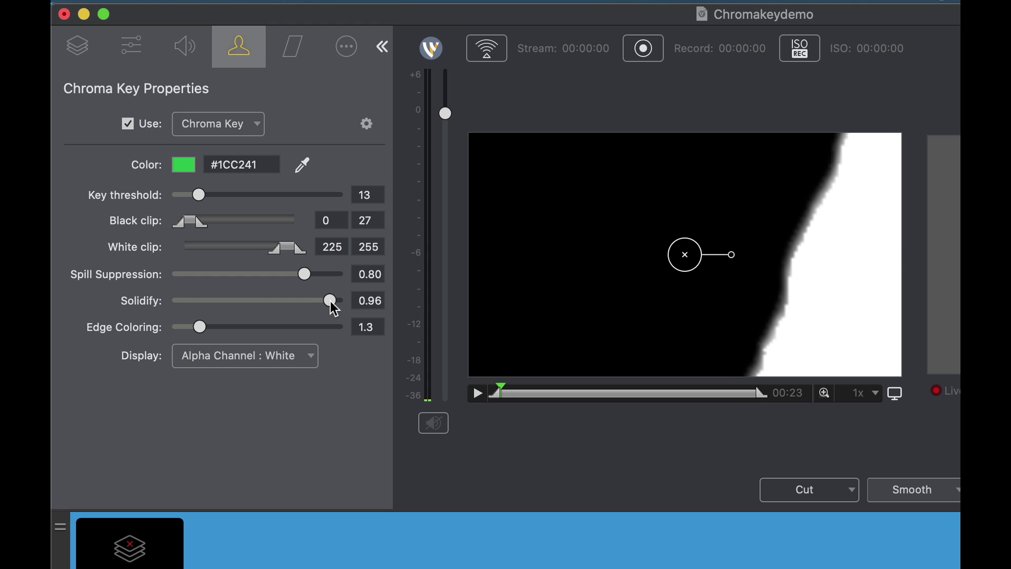
{"action": "left_click_drag", "start_coordinate": [330, 301], "coordinate": [275, 313]}
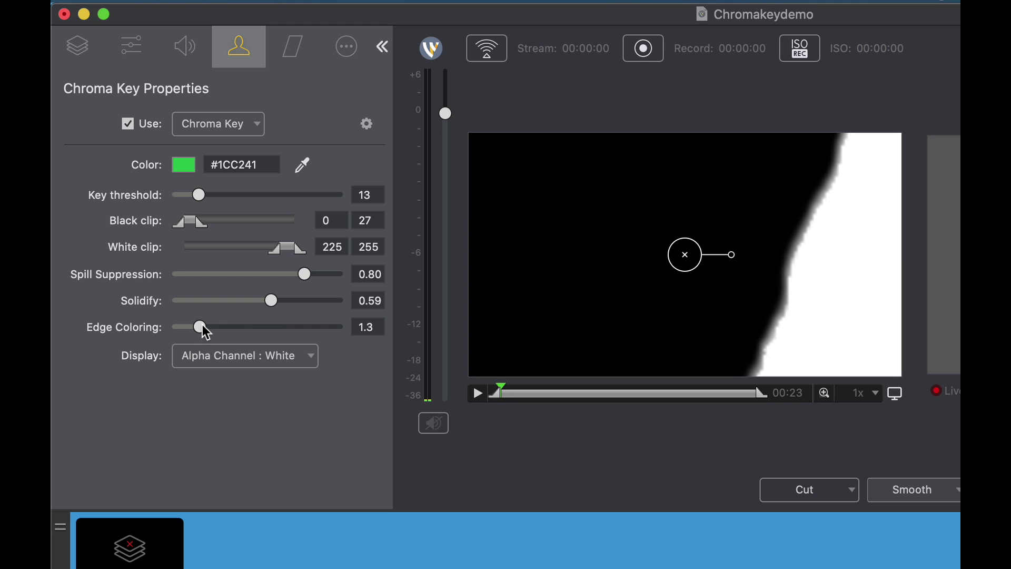
{"action": "left_click_drag", "start_coordinate": [202, 326], "coordinate": [279, 330]}
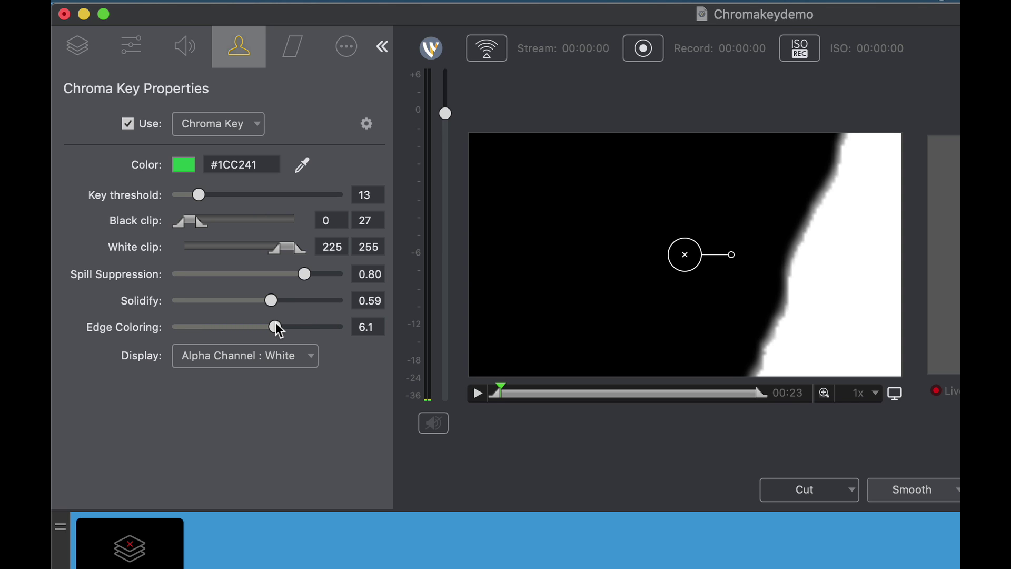
- Check the black alpha matte, then switch the key display back to Result
{"action": "left_click", "coordinate": [260, 352]}
{"action": "left_click", "coordinate": [263, 422]}
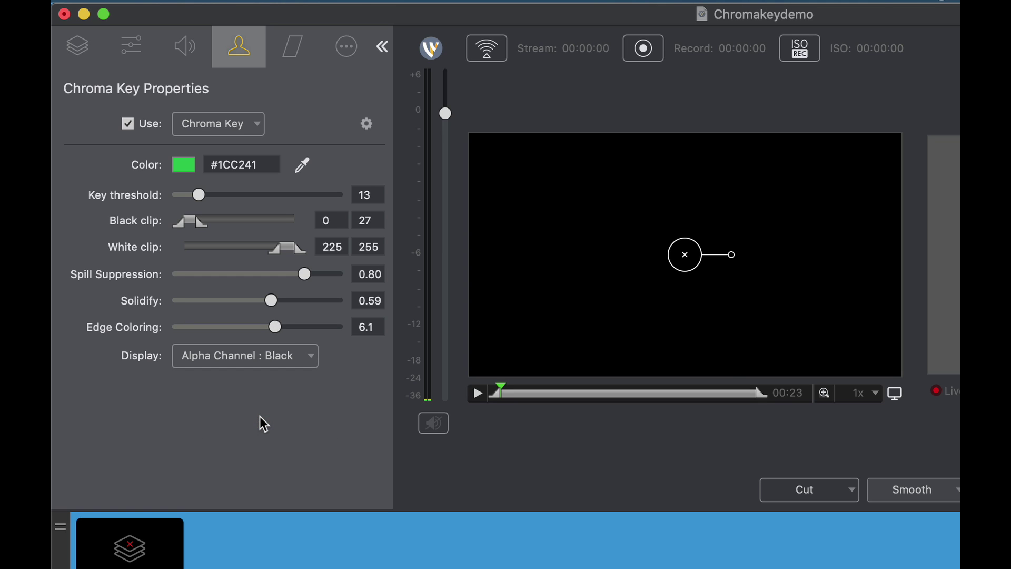
{"action": "left_click", "coordinate": [255, 356]}
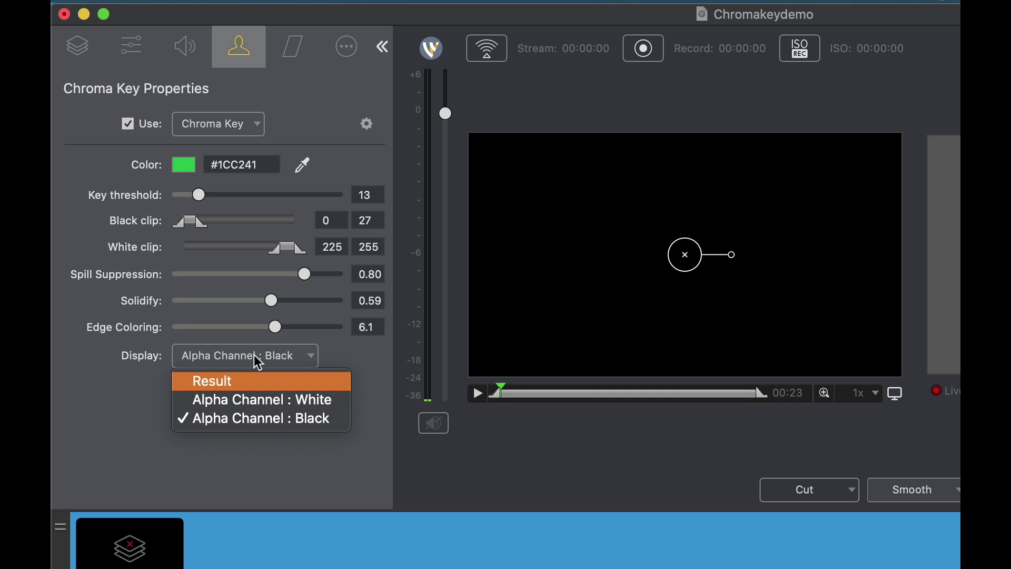
{"action": "left_click", "coordinate": [250, 383]}
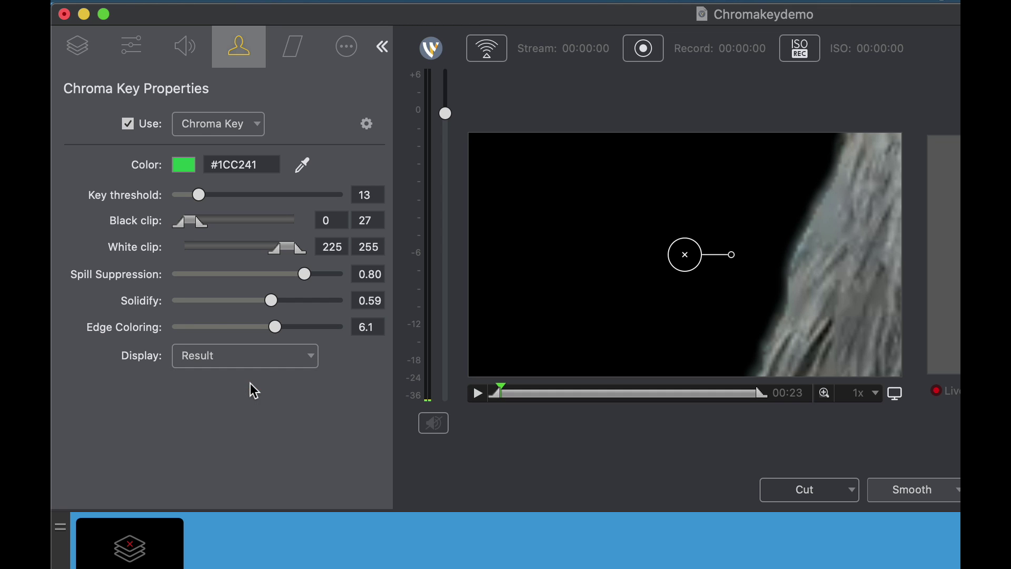
- Fit the dove to 1280x720, select the images.jpg background layer, and collapse the sidebar
{"action": "left_click", "coordinate": [132, 47]}
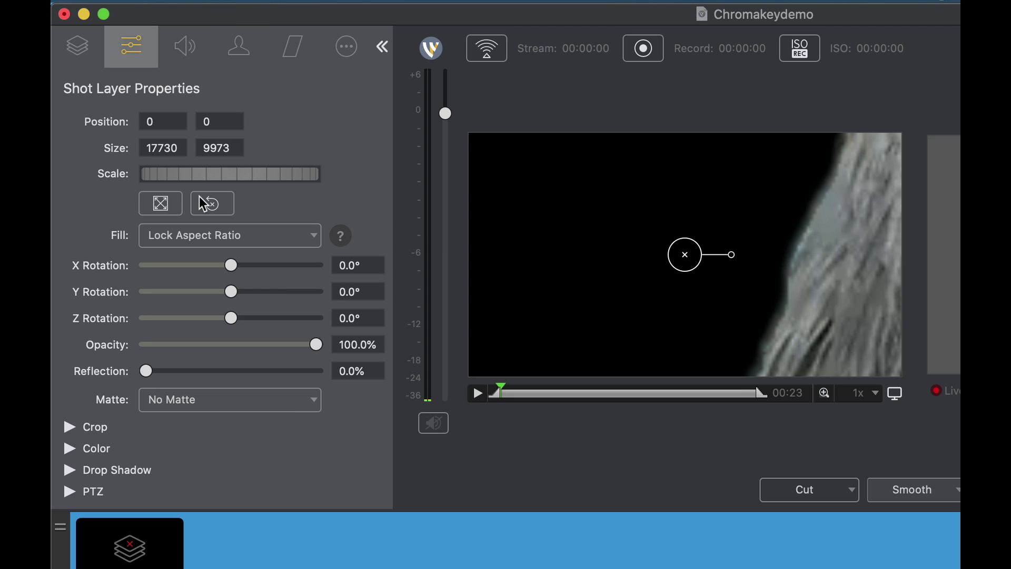
{"action": "left_click", "coordinate": [173, 198]}
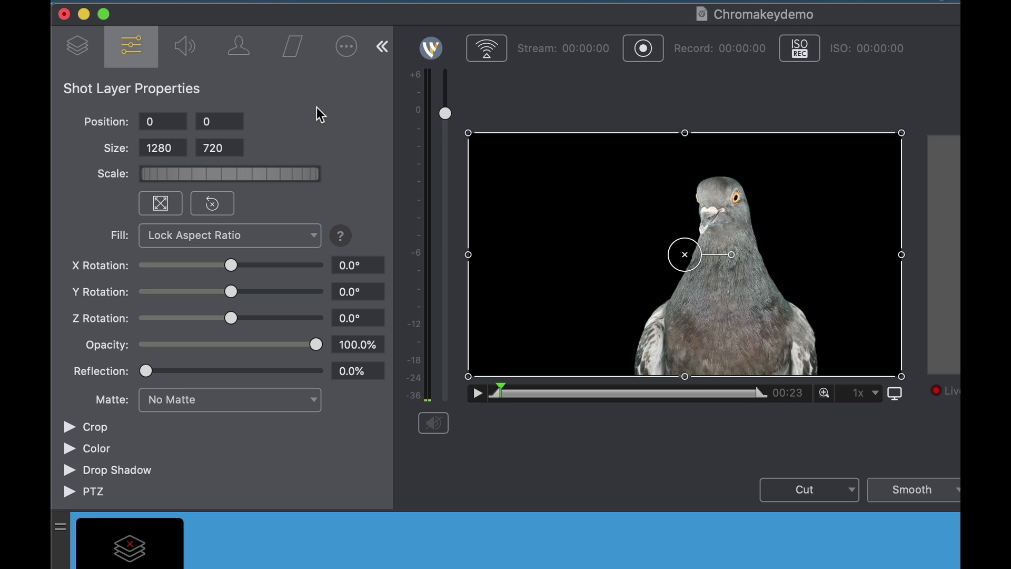
{"action": "left_click", "coordinate": [77, 46]}
{"action": "left_click", "coordinate": [224, 235]}
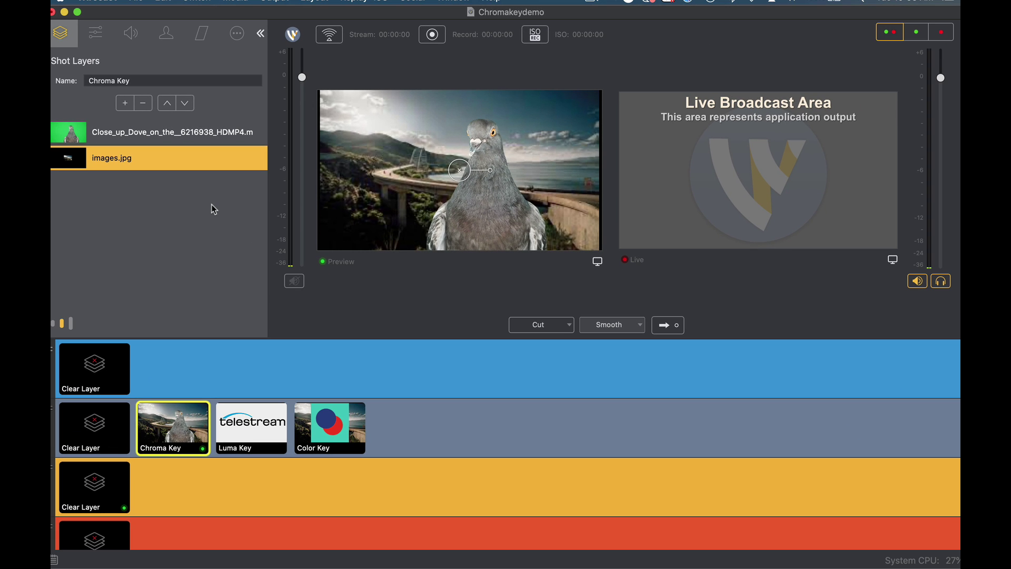
{"action": "left_click", "coordinate": [261, 34]}
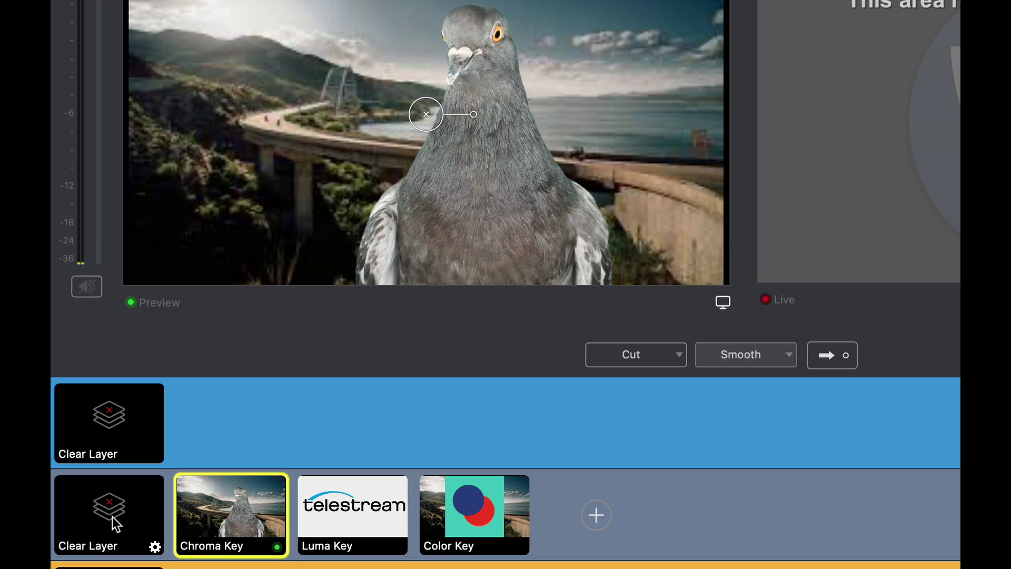
- Load the Clear Layer shot so the preview shows plain black
{"action": "left_click", "coordinate": [112, 517]}
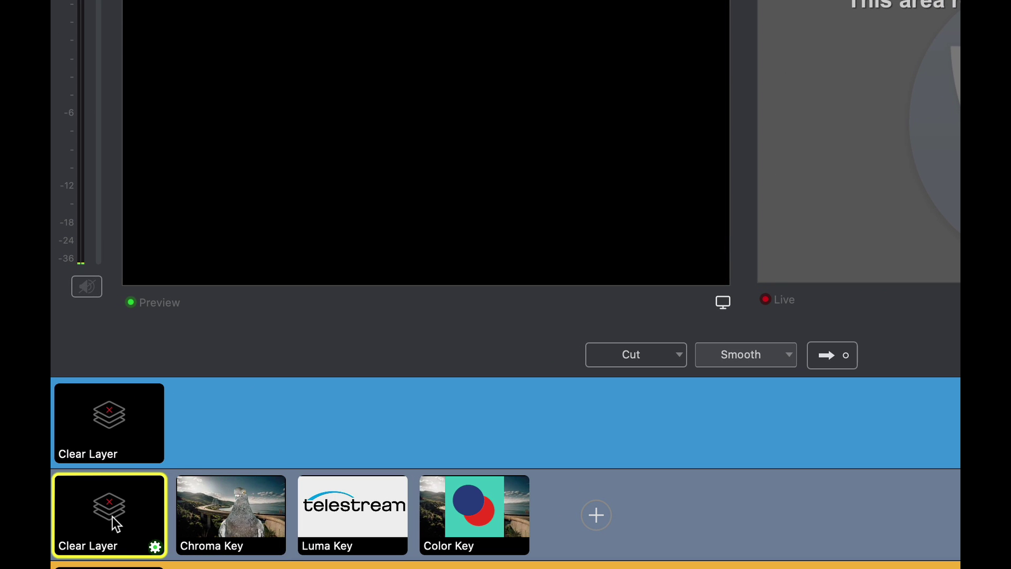
- Load the Luma Key shot with the Telestream logo on white into the preview
{"action": "left_click", "coordinate": [361, 503]}
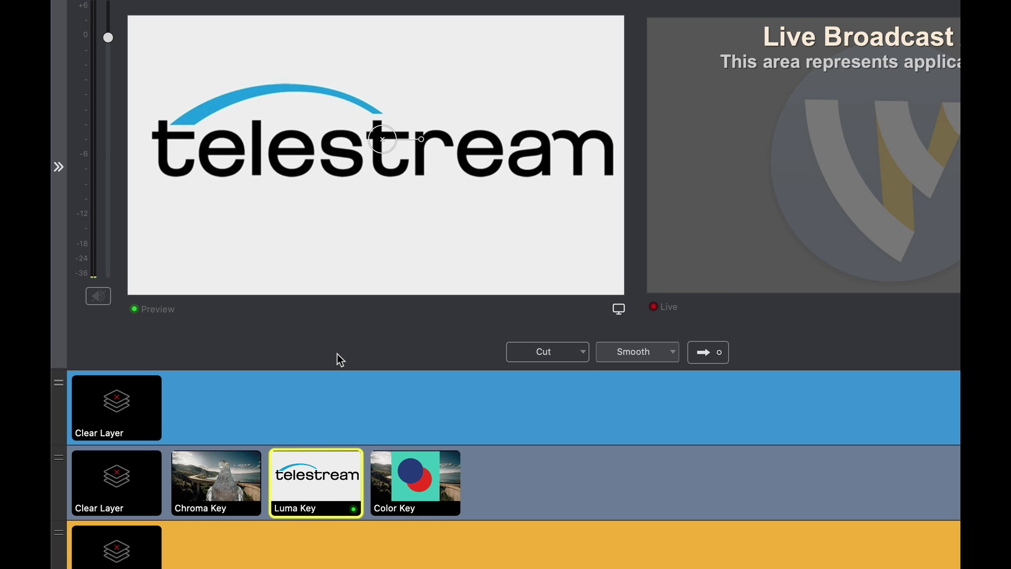
- Open the Telestream logo layer's key settings and keep Luma Key as the key type
{"action": "double_click", "coordinate": [320, 485]}
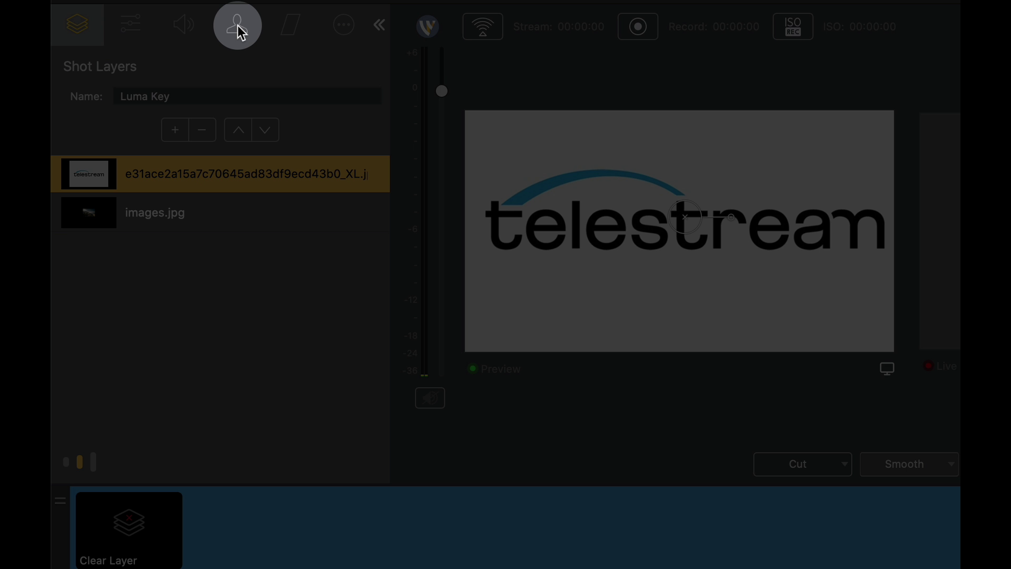
{"action": "left_click", "coordinate": [238, 25]}
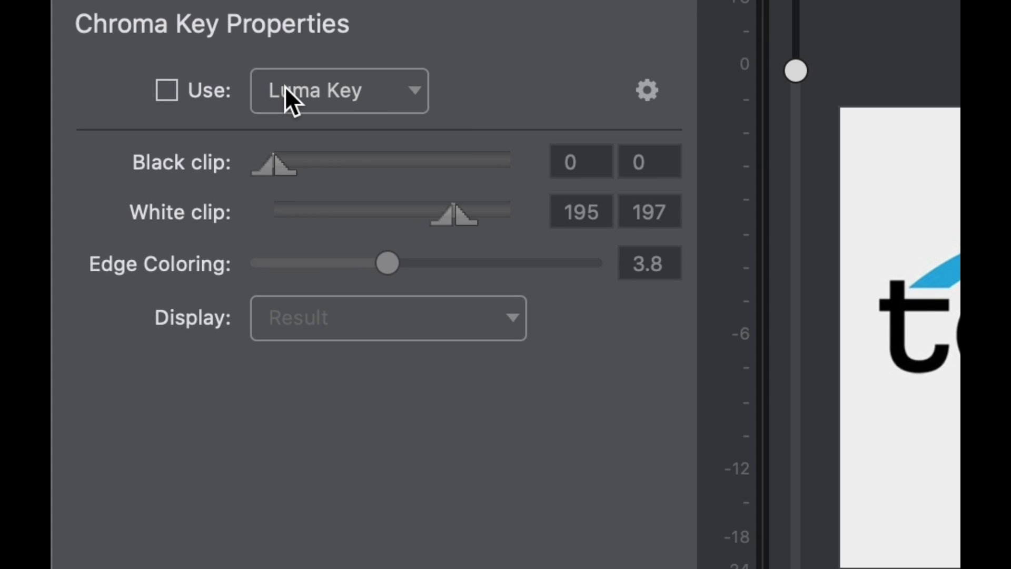
{"action": "left_click", "coordinate": [286, 87]}
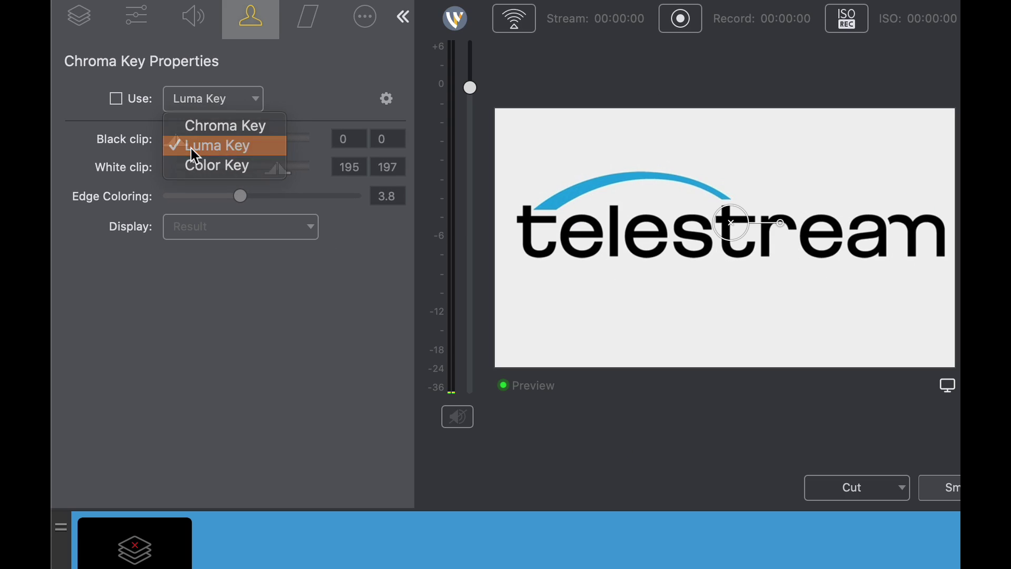
{"action": "left_click", "coordinate": [306, 171]}
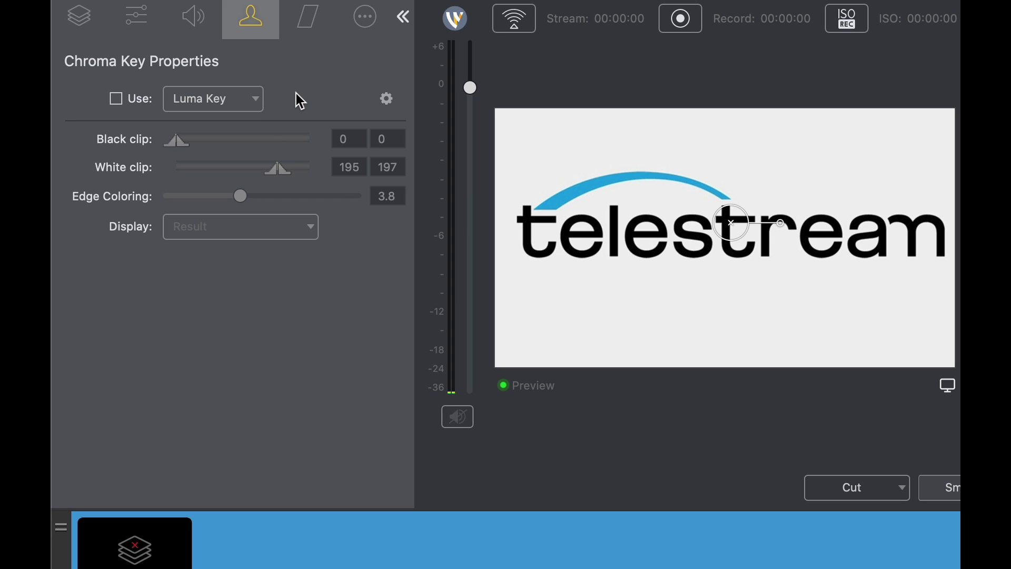
- Enable the luma key so the Telestream logo's white background drops out over the coastal scene
{"action": "left_click", "coordinate": [116, 99]}
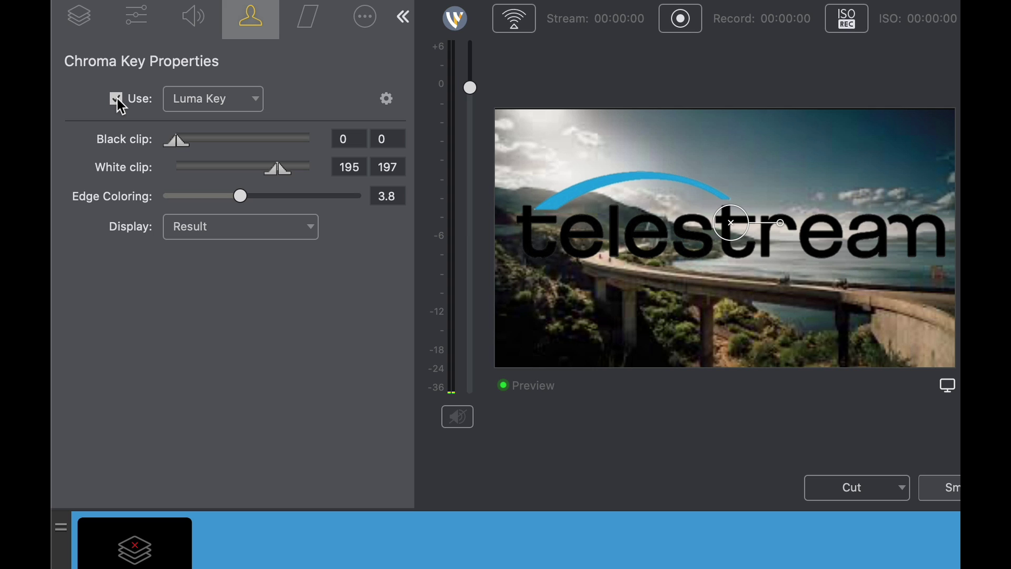
- Preview the key as a white alpha matte, then a black matte, then return to Result
{"action": "left_click", "coordinate": [225, 235]}
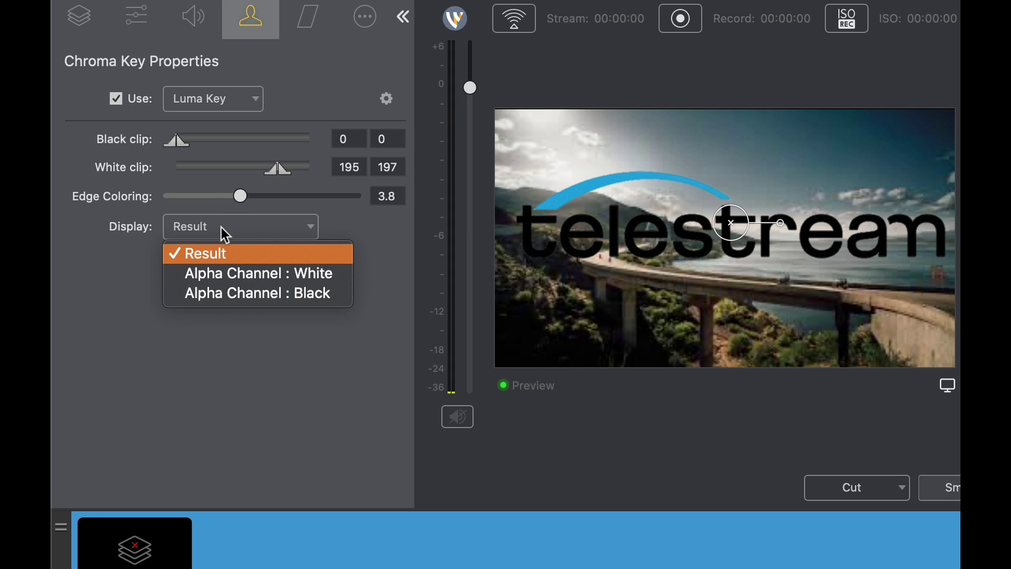
{"action": "left_click", "coordinate": [223, 273]}
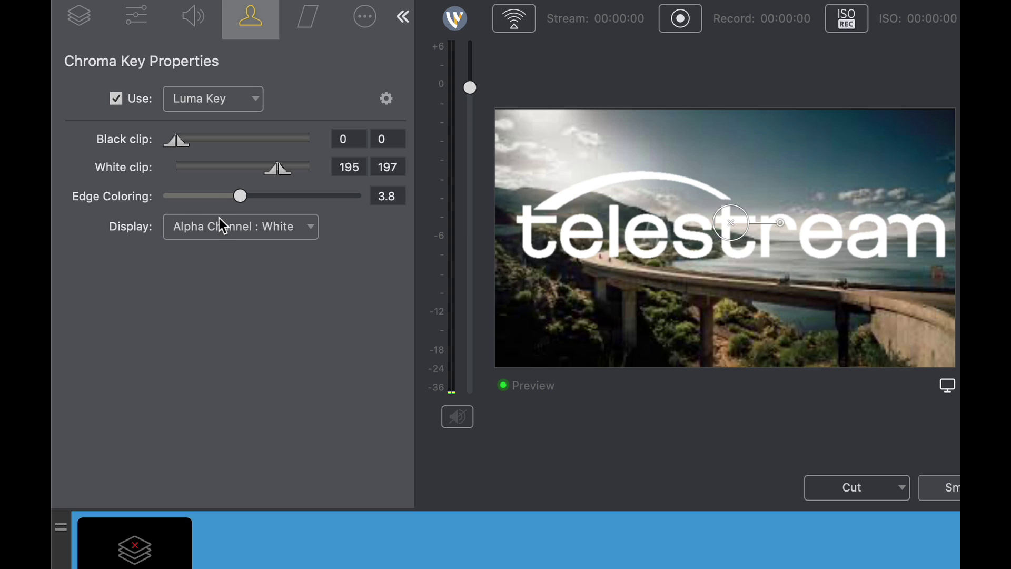
{"action": "left_click", "coordinate": [219, 218]}
{"action": "left_click", "coordinate": [221, 294]}
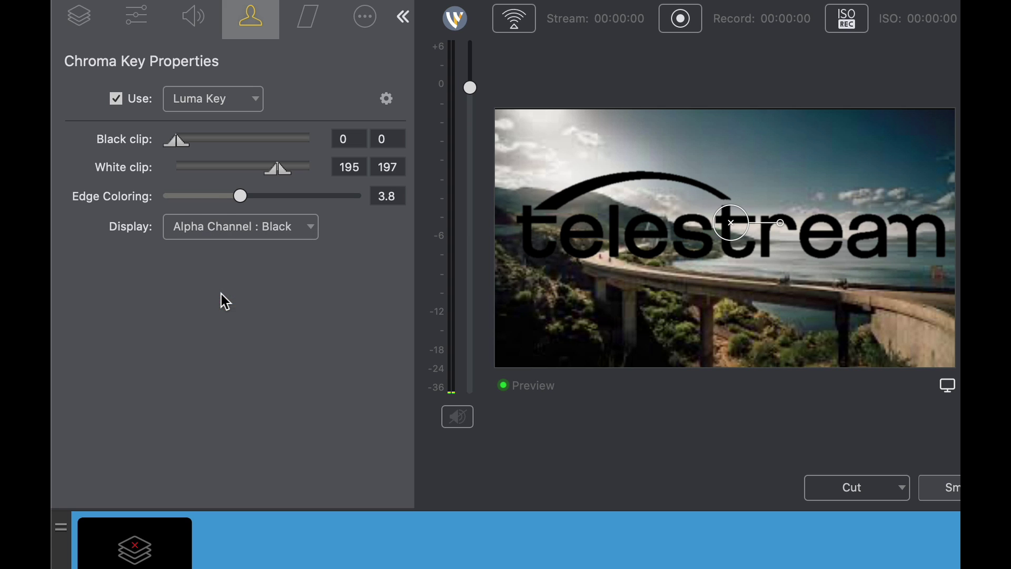
{"action": "left_click", "coordinate": [221, 233]}
{"action": "left_click", "coordinate": [221, 257]}
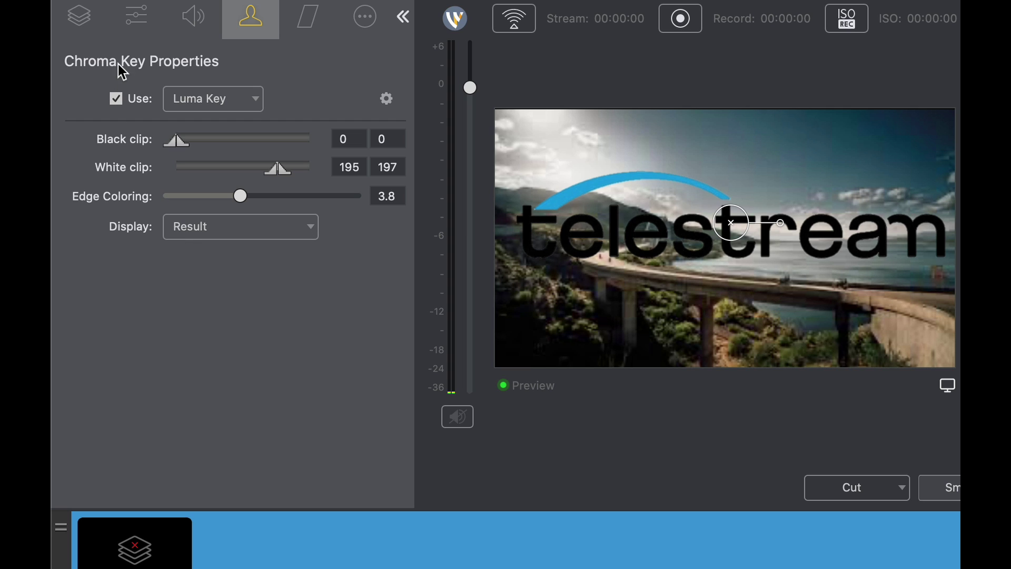
- Enlarge the logo layer to 18968x10669 and set edge coloring to 3.6 after trying 0.0
{"action": "left_click", "coordinate": [138, 18]}
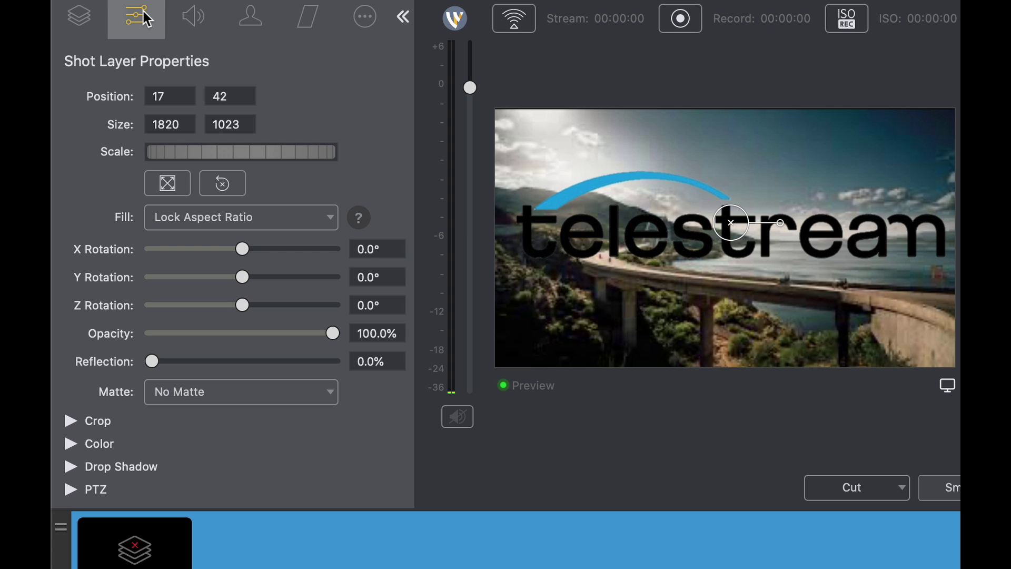
{"action": "left_click_drag", "start_coordinate": [188, 156], "coordinate": [694, 201]}
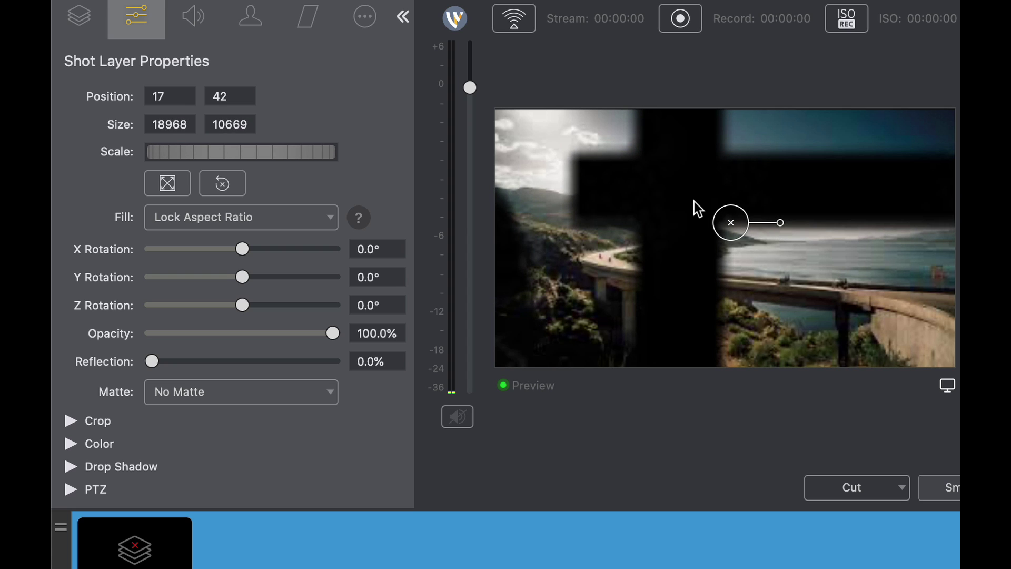
{"action": "left_click", "coordinate": [249, 24]}
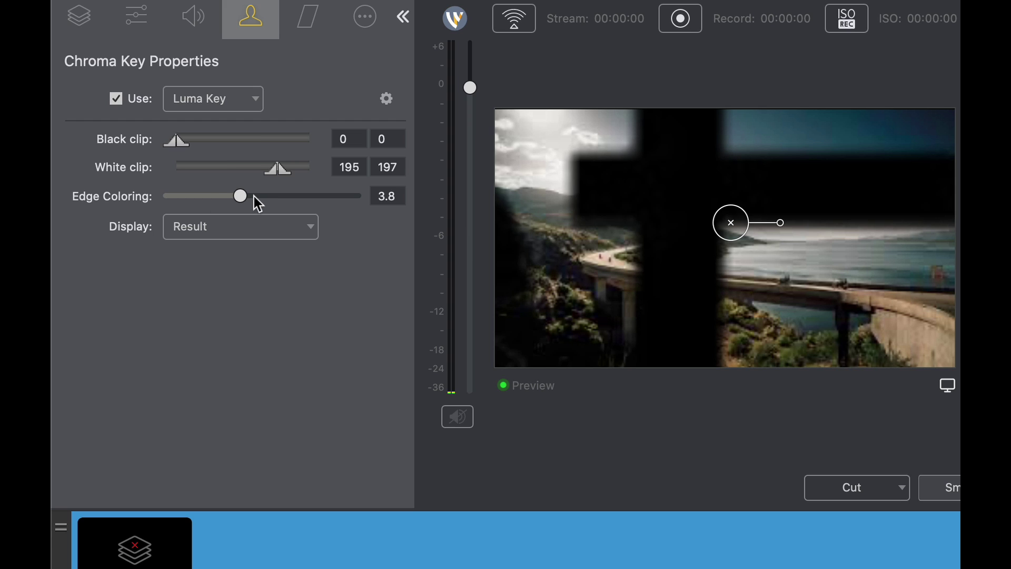
{"action": "left_click_drag", "start_coordinate": [240, 196], "coordinate": [86, 186]}
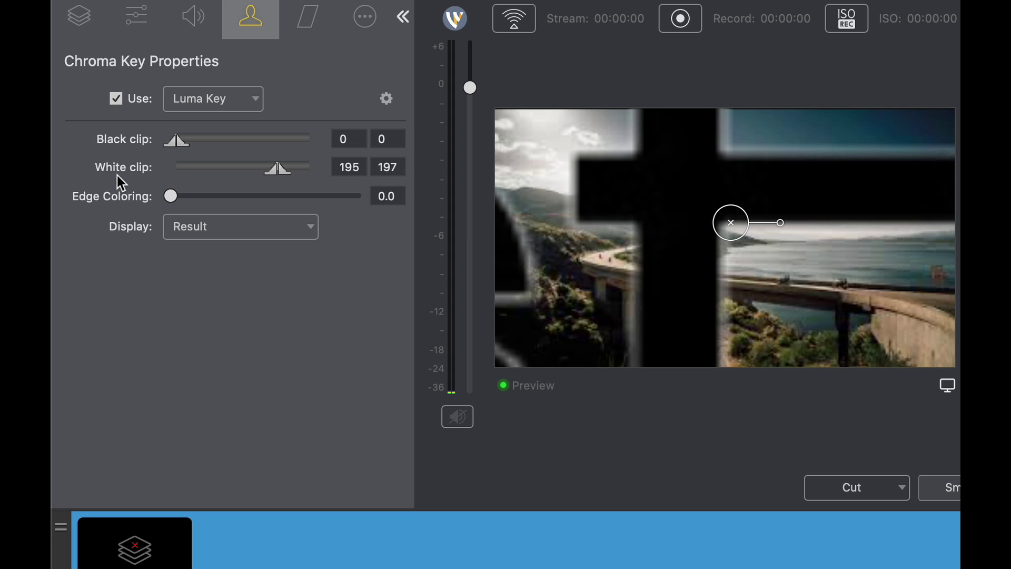
{"action": "left_click_drag", "start_coordinate": [171, 196], "coordinate": [238, 213]}
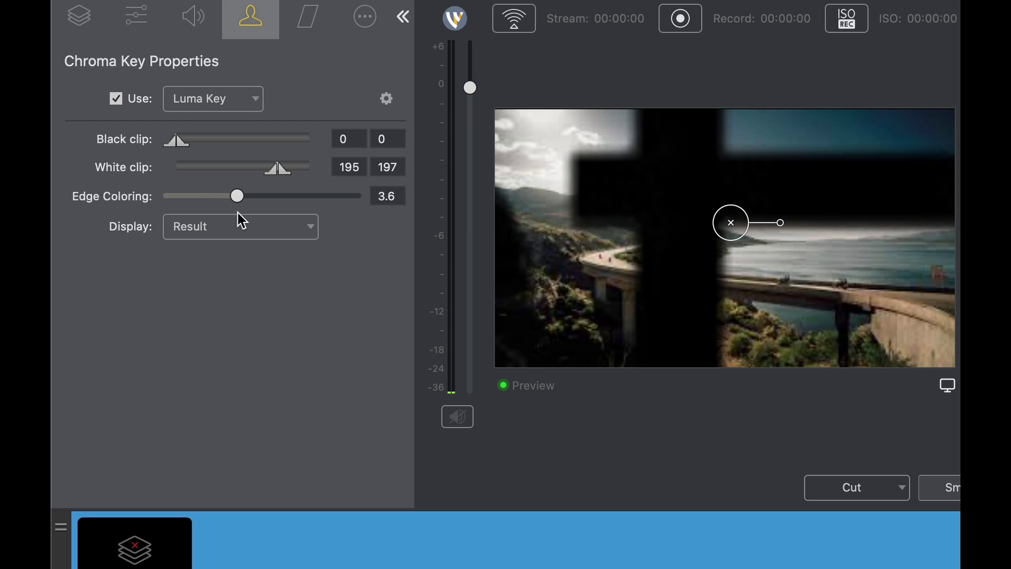
- Reset the logo to 1280x720, move it higher, take Luma Key live smoothly, and collapse the panel
{"action": "left_click", "coordinate": [136, 16]}
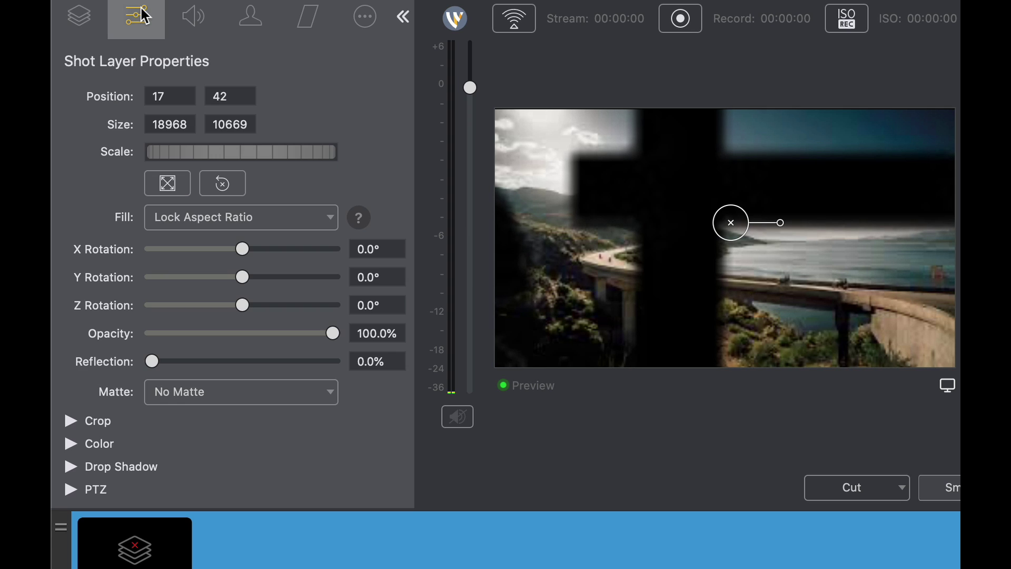
{"action": "left_click", "coordinate": [168, 184]}
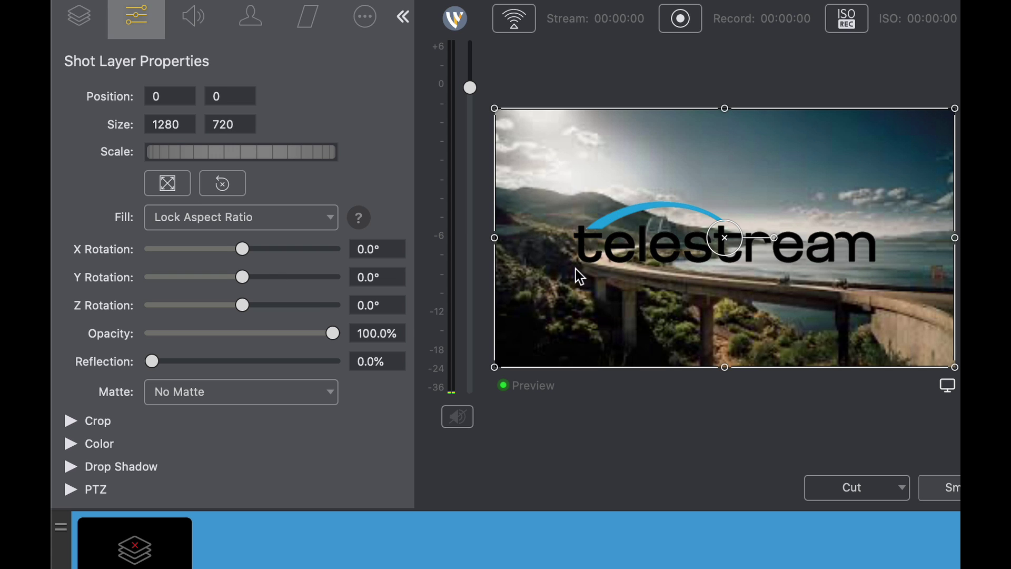
{"action": "left_click_drag", "start_coordinate": [655, 249], "coordinate": [652, 189]}
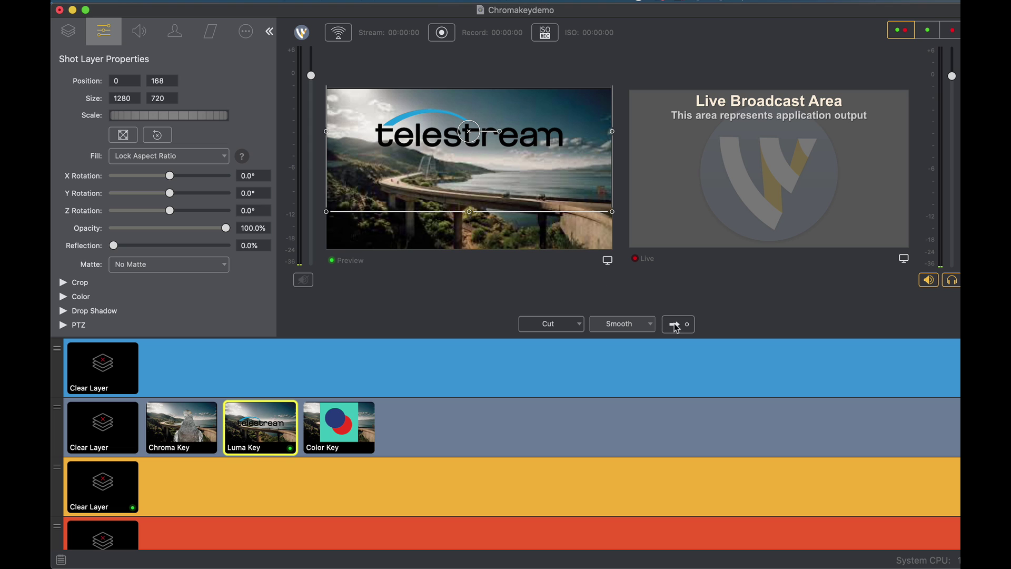
{"action": "left_click", "coordinate": [679, 324]}
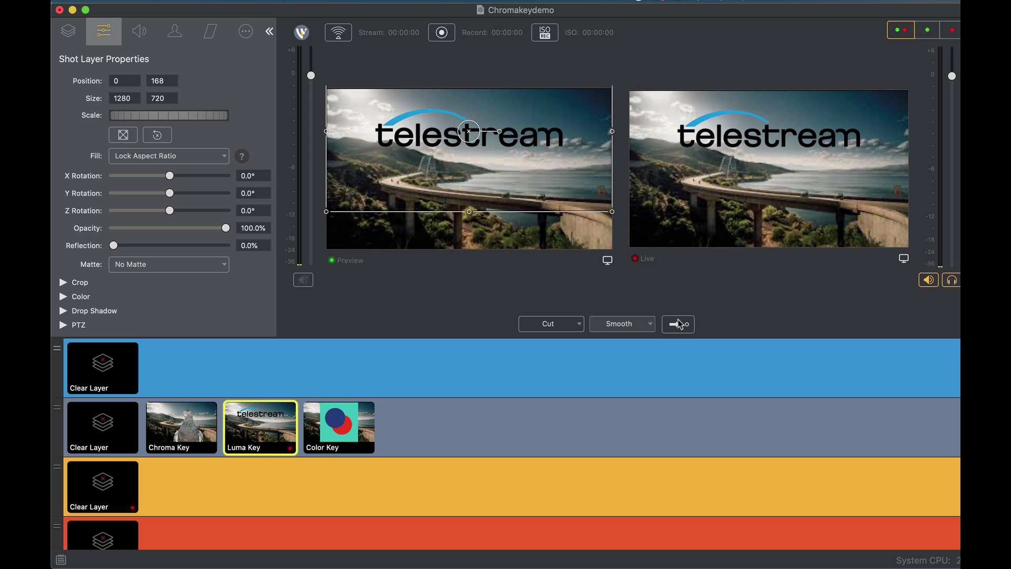
{"action": "left_click", "coordinate": [270, 32]}
- Clear row 2's Clear Layer from live output and load the Color Key shot into preview
{"action": "double_click", "coordinate": [103, 427]}
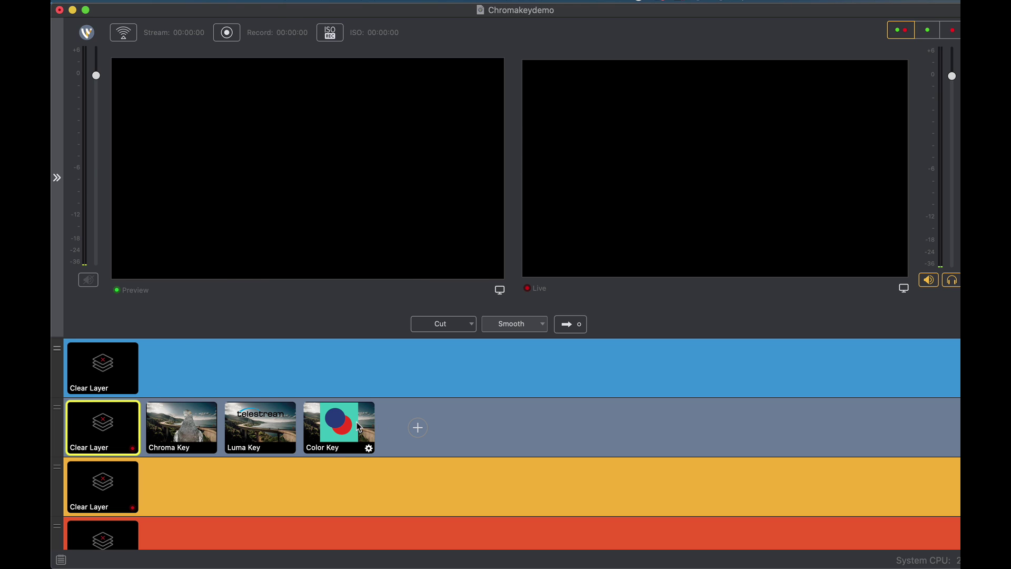
{"action": "left_click", "coordinate": [339, 427]}
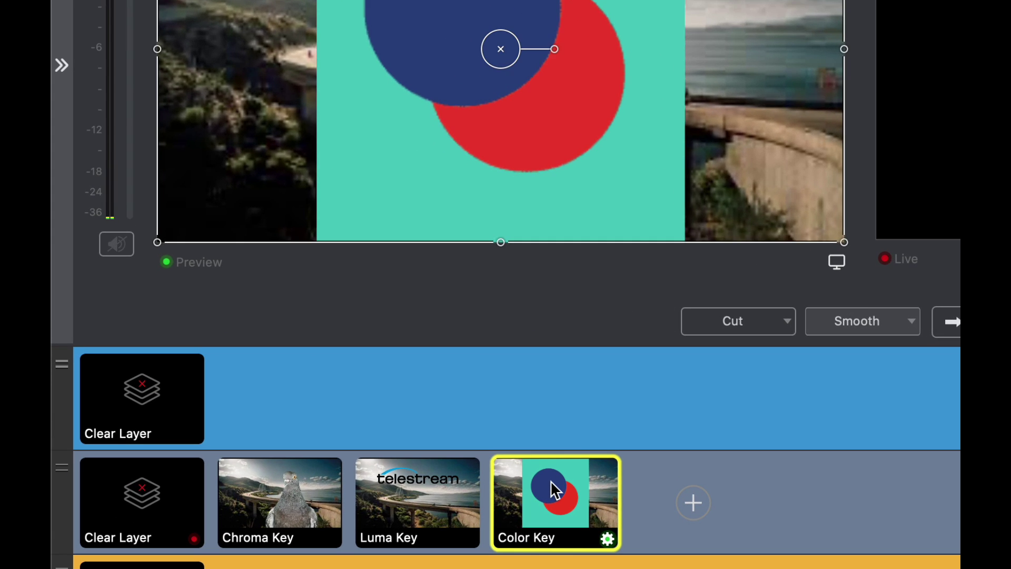
- Set the Color Key shot's key type to Color Key and enable it to drop the teal background
{"action": "double_click", "coordinate": [339, 420]}
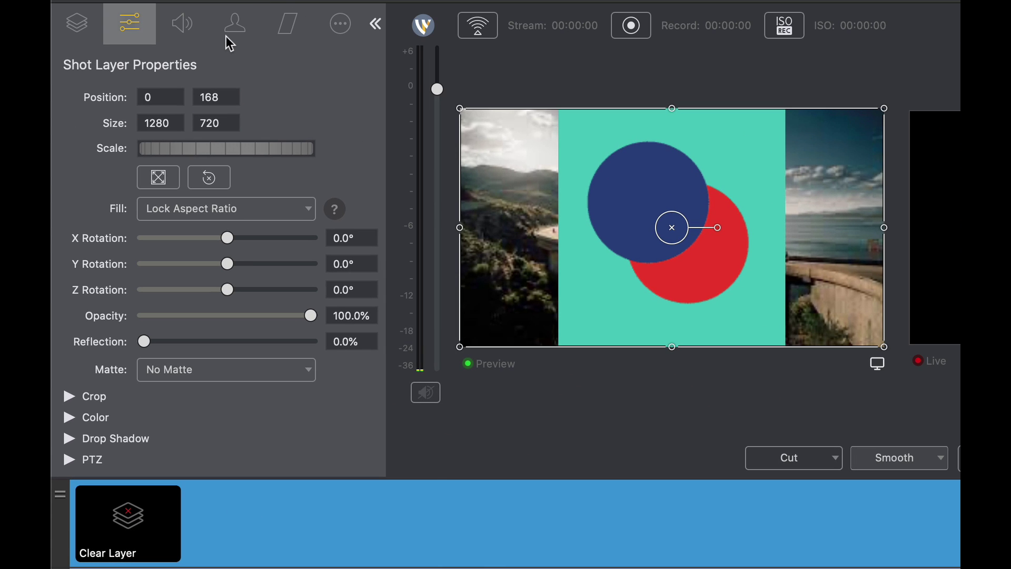
{"action": "left_click", "coordinate": [227, 37]}
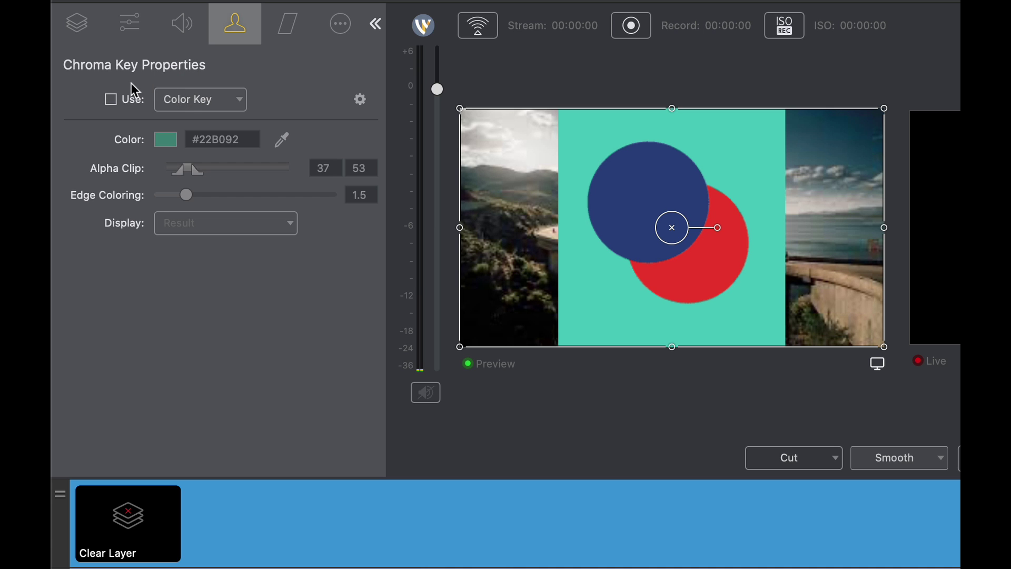
{"action": "left_click", "coordinate": [198, 102]}
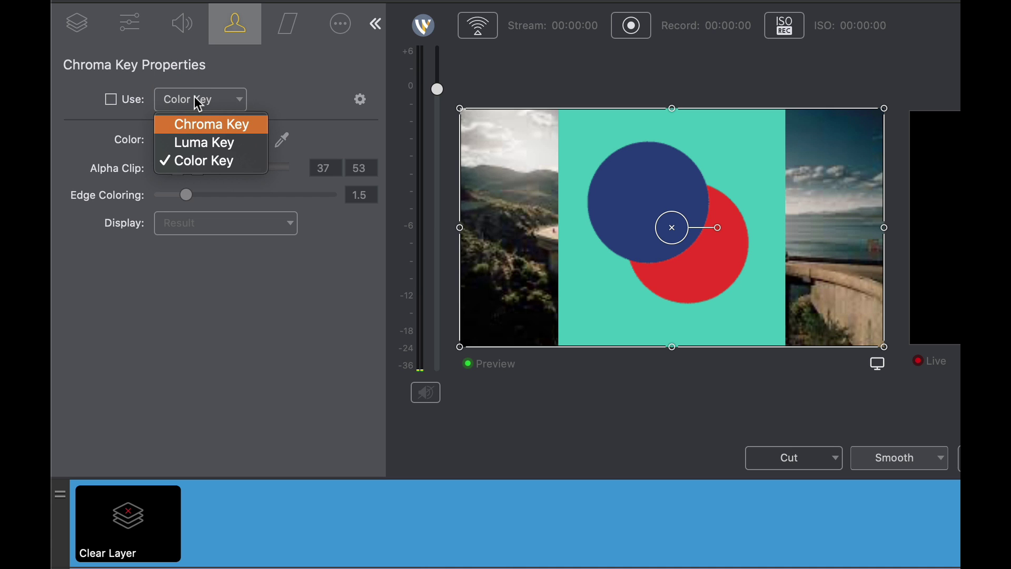
{"action": "left_click", "coordinate": [196, 160]}
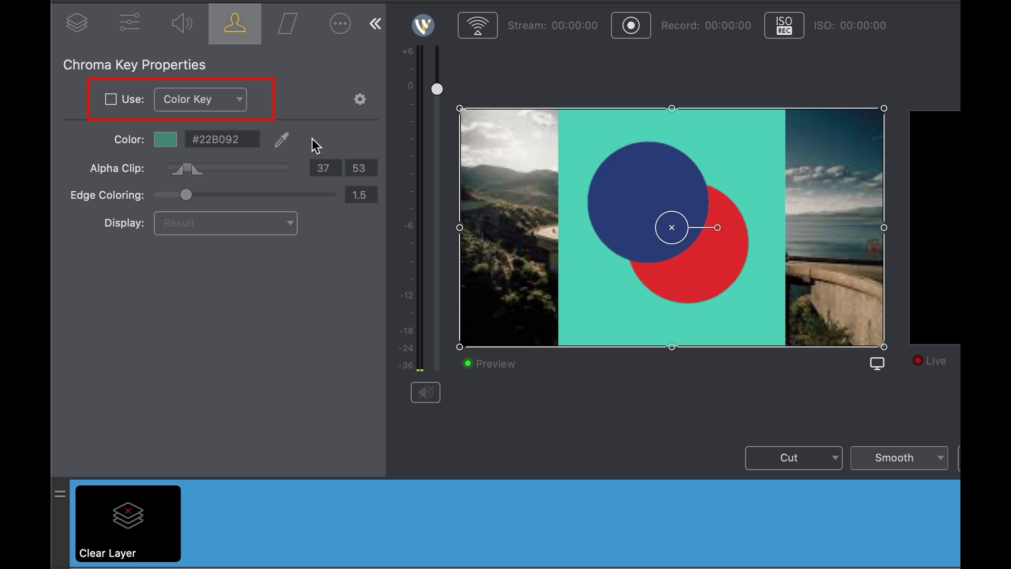
{"action": "left_click", "coordinate": [111, 100]}
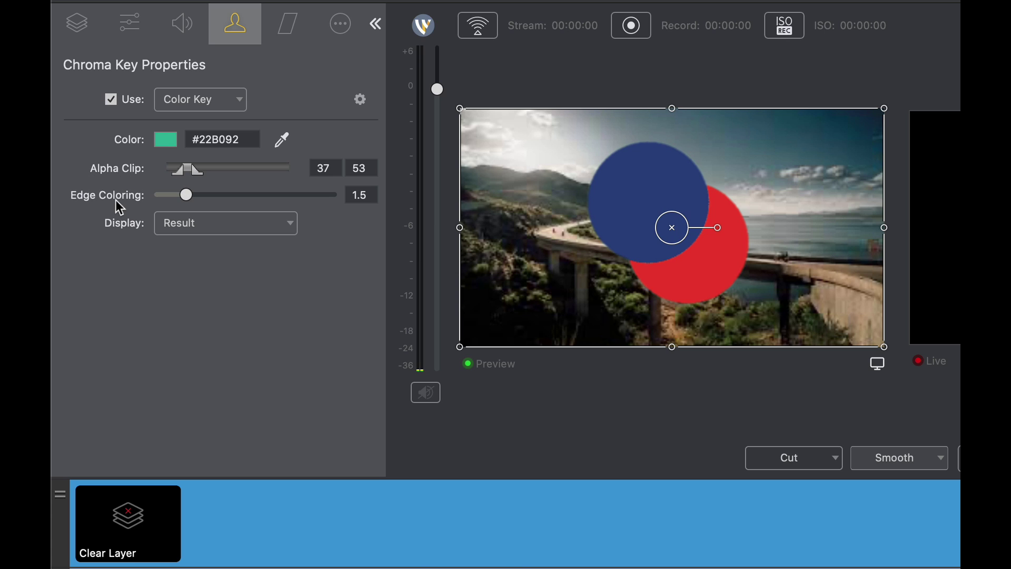
- Scale up the circles layer and shift it in Preview to zoom onto the blue circle's edge
{"action": "left_click", "coordinate": [132, 24]}
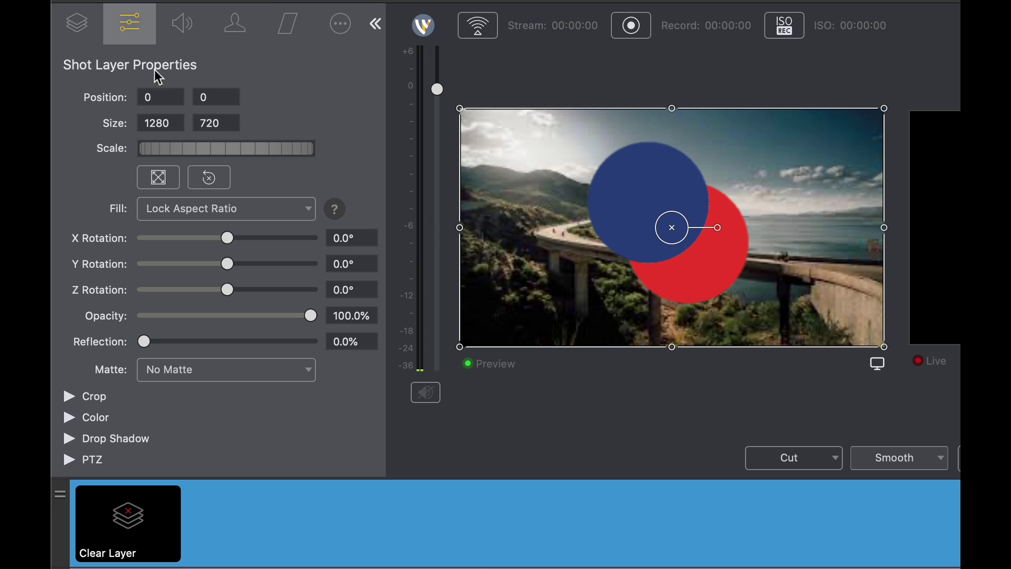
{"action": "left_click_drag", "start_coordinate": [182, 151], "coordinate": [376, 173]}
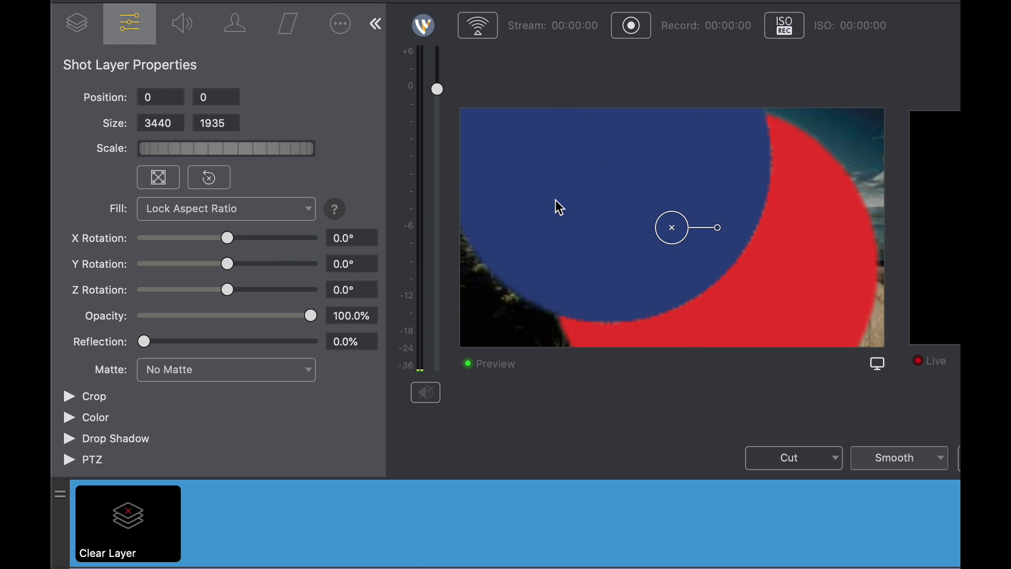
{"action": "left_click_drag", "start_coordinate": [555, 200], "coordinate": [663, 312]}
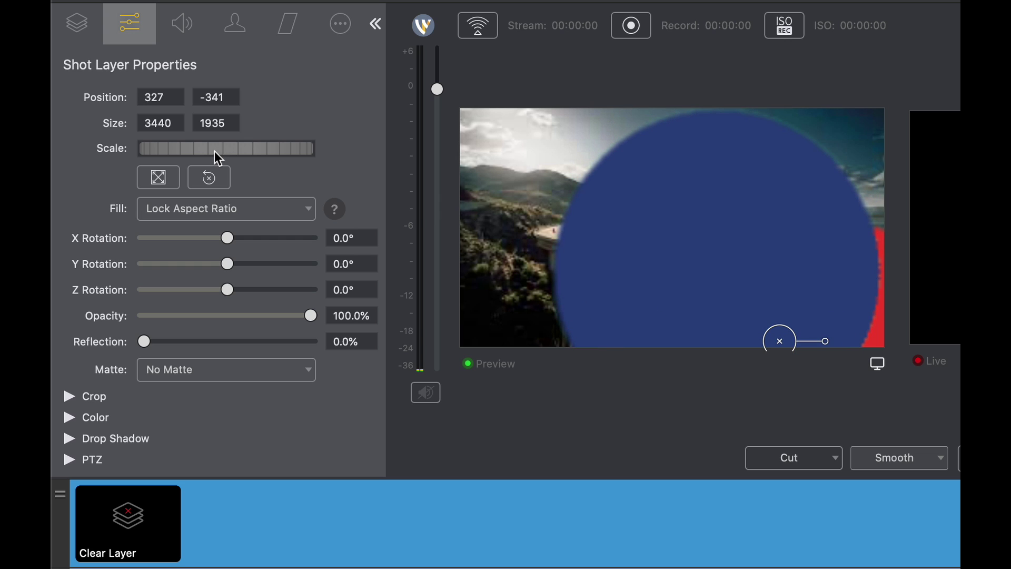
{"action": "left_click_drag", "start_coordinate": [208, 149], "coordinate": [263, 157]}
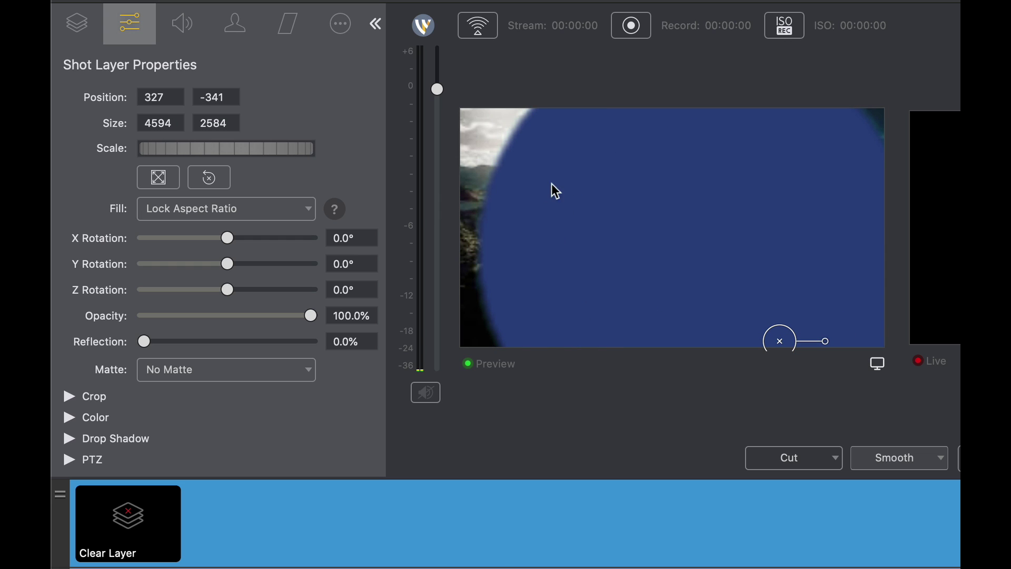
{"action": "left_click_drag", "start_coordinate": [553, 186], "coordinate": [621, 262]}
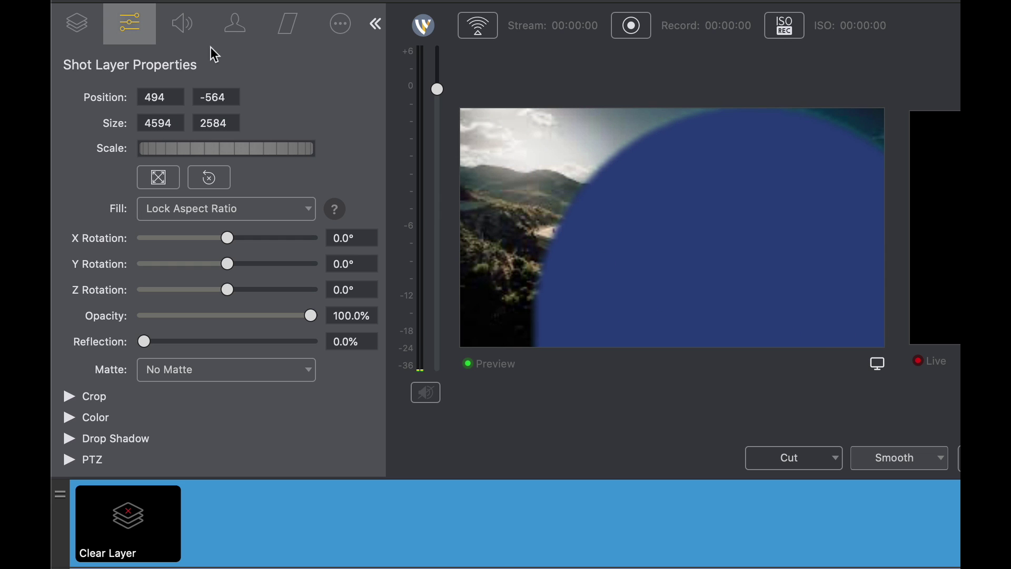
- Set Edge Coloring to 0.0, then rescale the layer to 8518x4791 and reposition it to expose the edge
{"action": "left_click", "coordinate": [239, 28]}
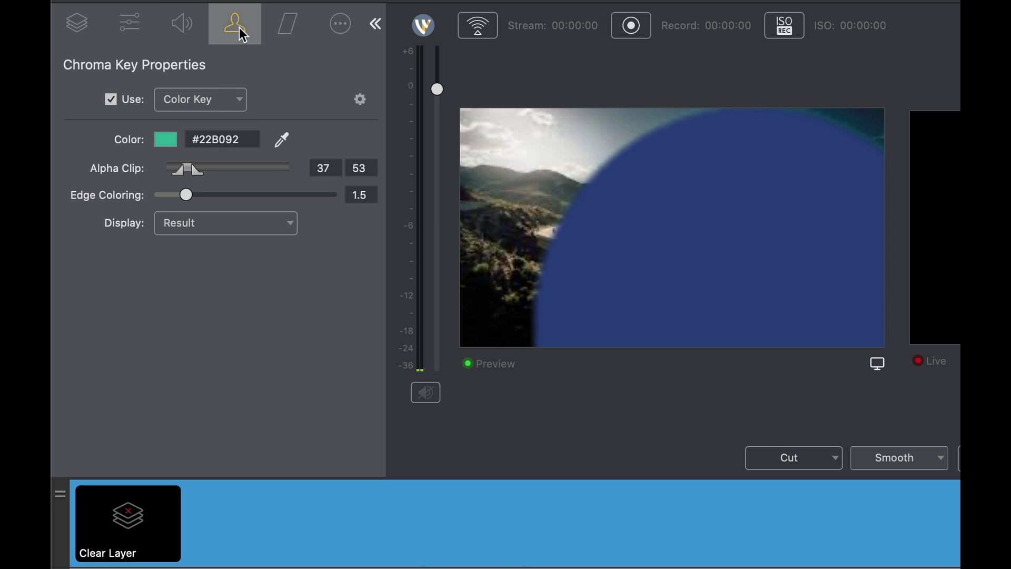
{"action": "left_click_drag", "start_coordinate": [186, 191], "coordinate": [134, 190]}
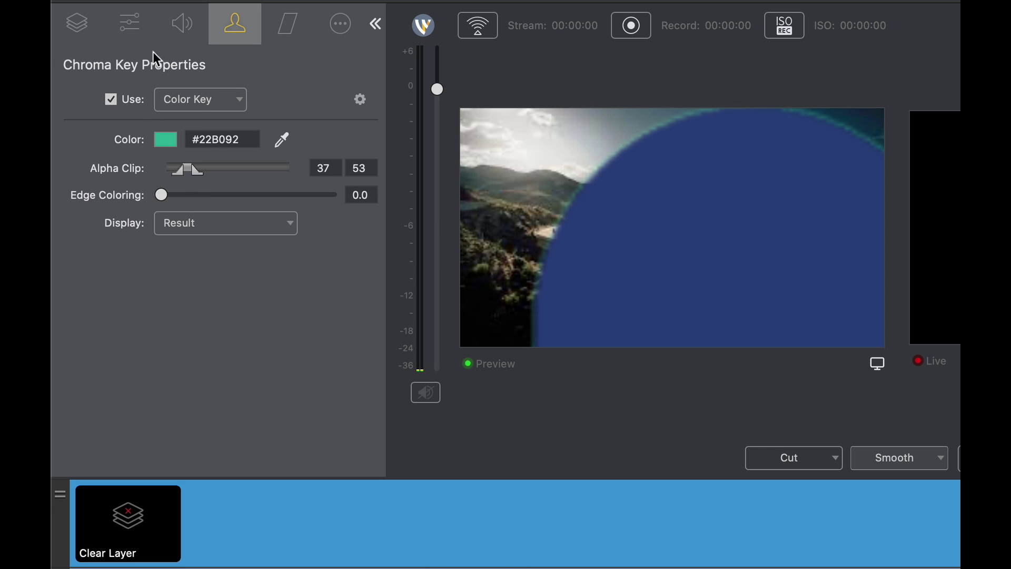
{"action": "left_click", "coordinate": [133, 23]}
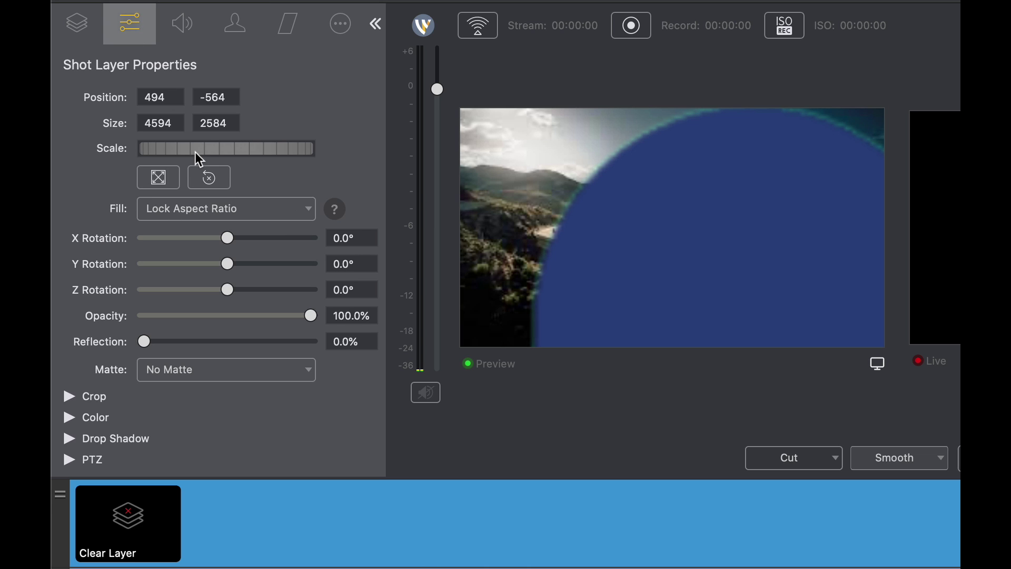
{"action": "left_click_drag", "start_coordinate": [195, 152], "coordinate": [316, 165]}
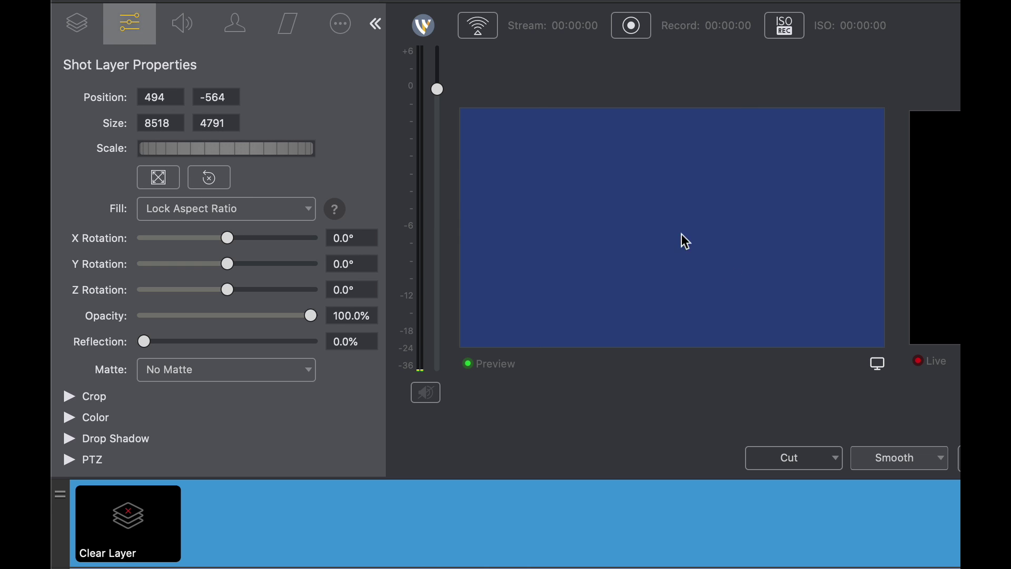
{"action": "left_click_drag", "start_coordinate": [681, 234], "coordinate": [845, 383]}
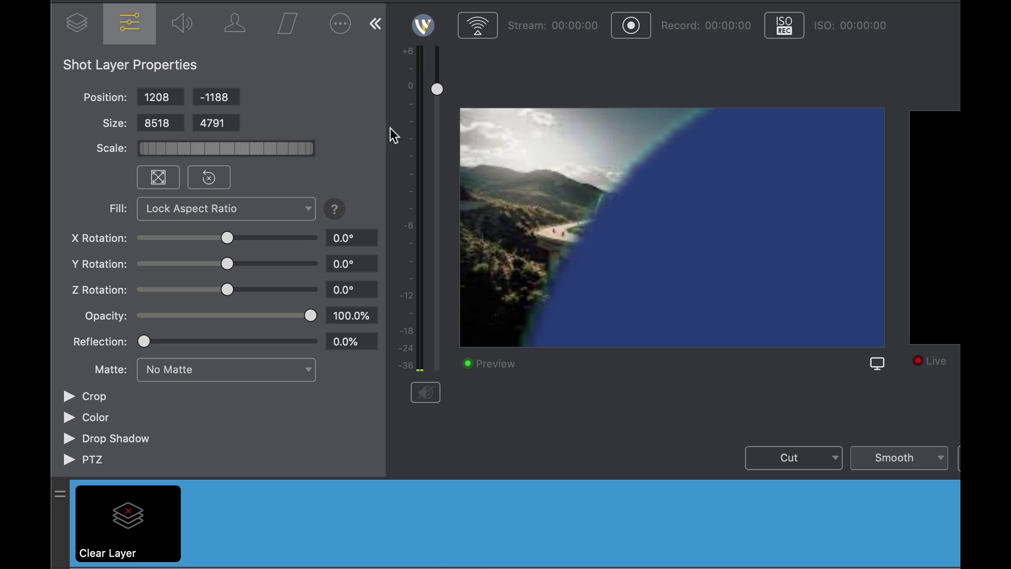
{"action": "left_click", "coordinate": [246, 27]}
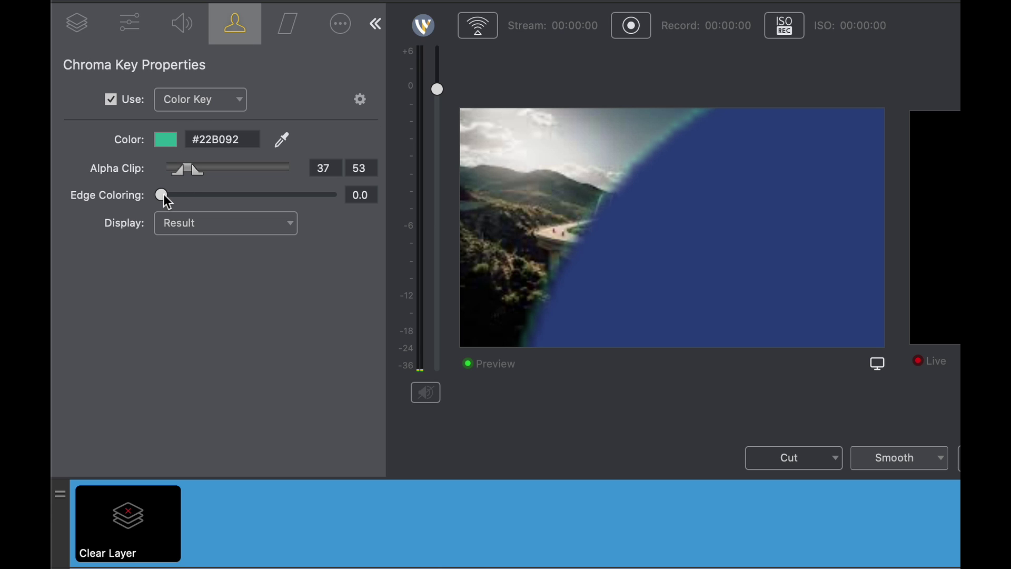
- Raise Edge Coloring to 2.0 and reset the circles layer to 1280x720 at position 0,0
{"action": "left_click_drag", "start_coordinate": [161, 194], "coordinate": [196, 197]}
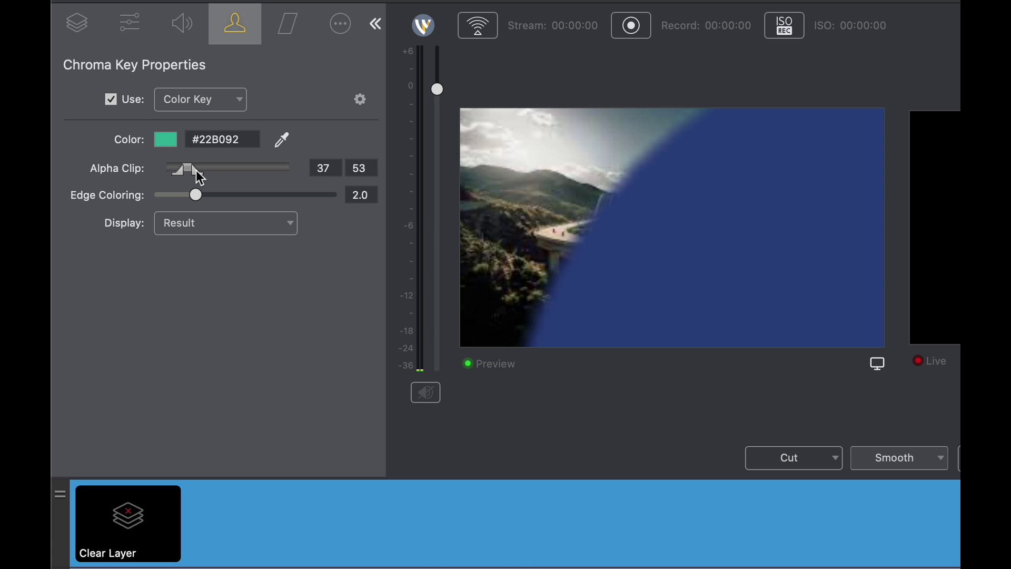
{"action": "left_click", "coordinate": [129, 24]}
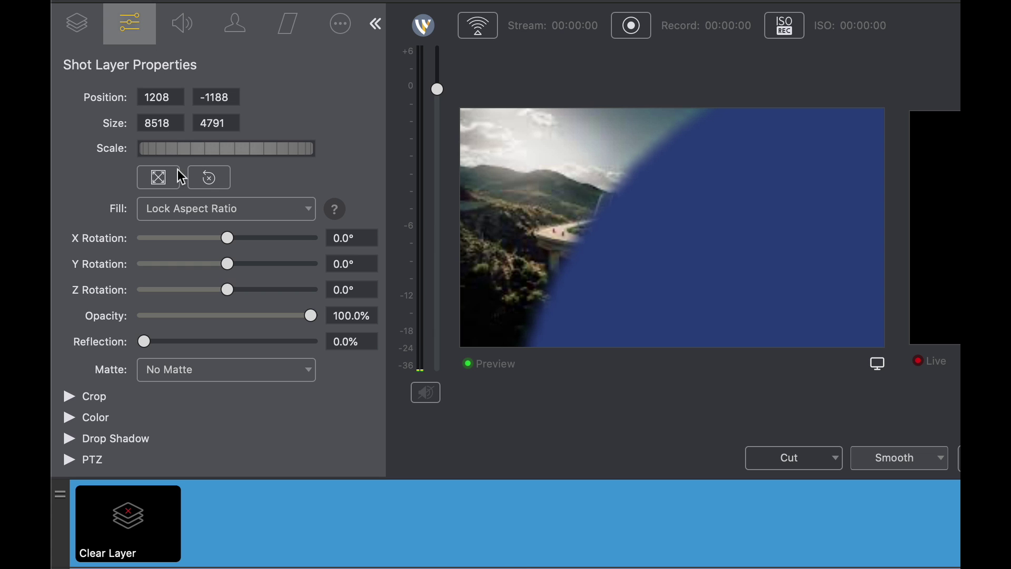
{"action": "left_click", "coordinate": [160, 176]}
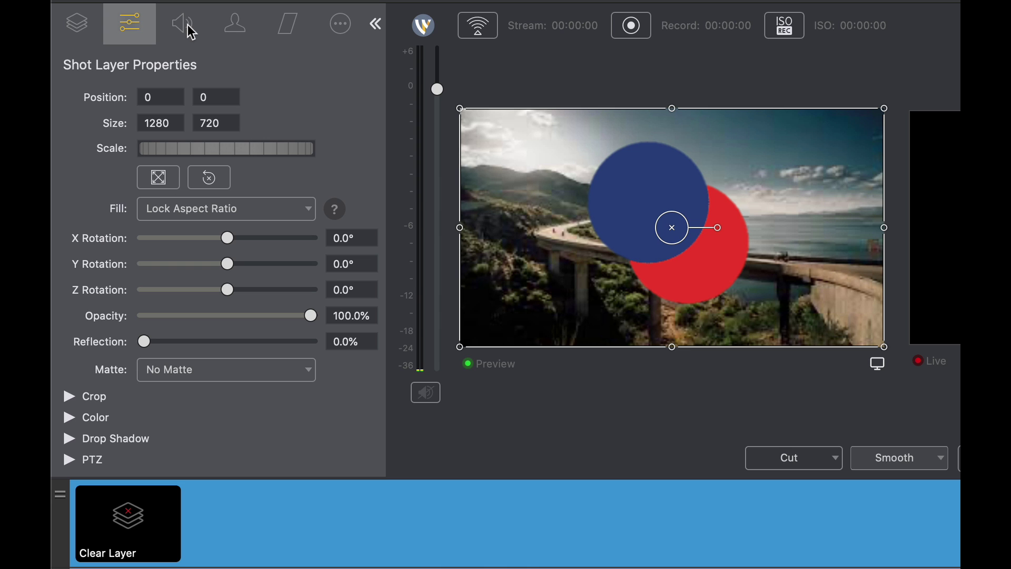